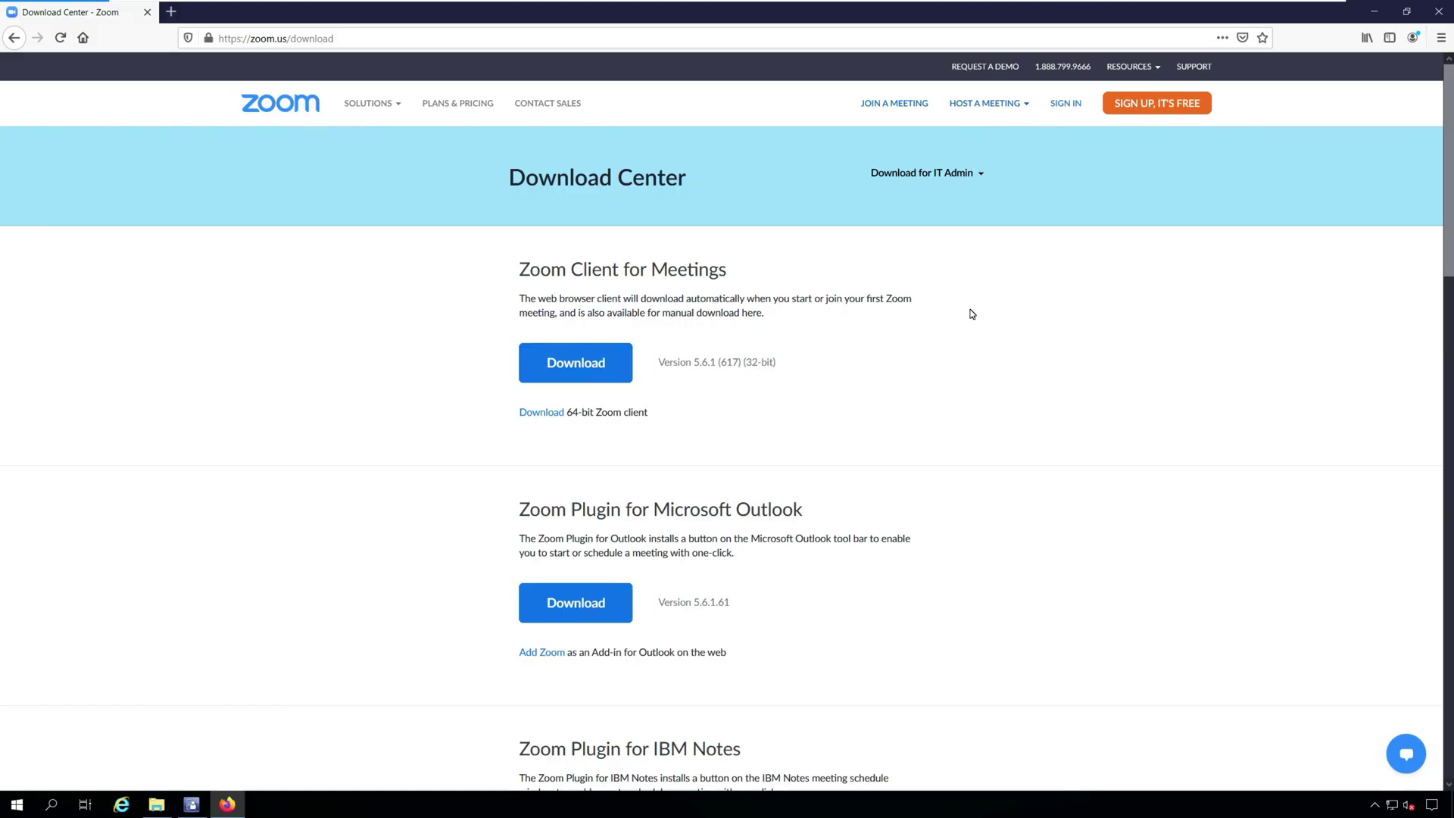
- Highlight the zoom.us/download address of the Zoom 5.6.1 download page, then dismiss the suggestions
click(417, 38)
click(417, 37)
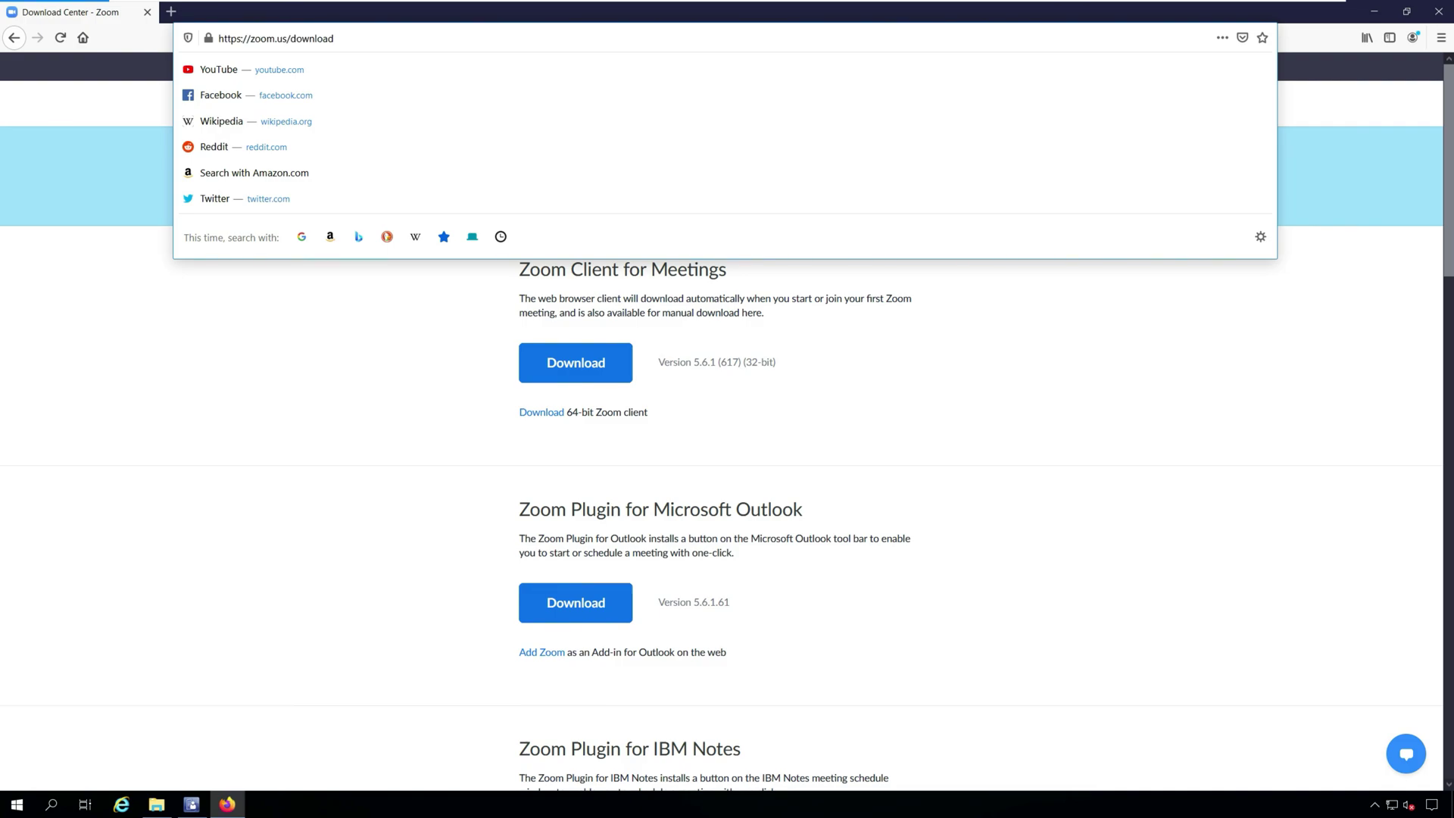
key(shift+Home)
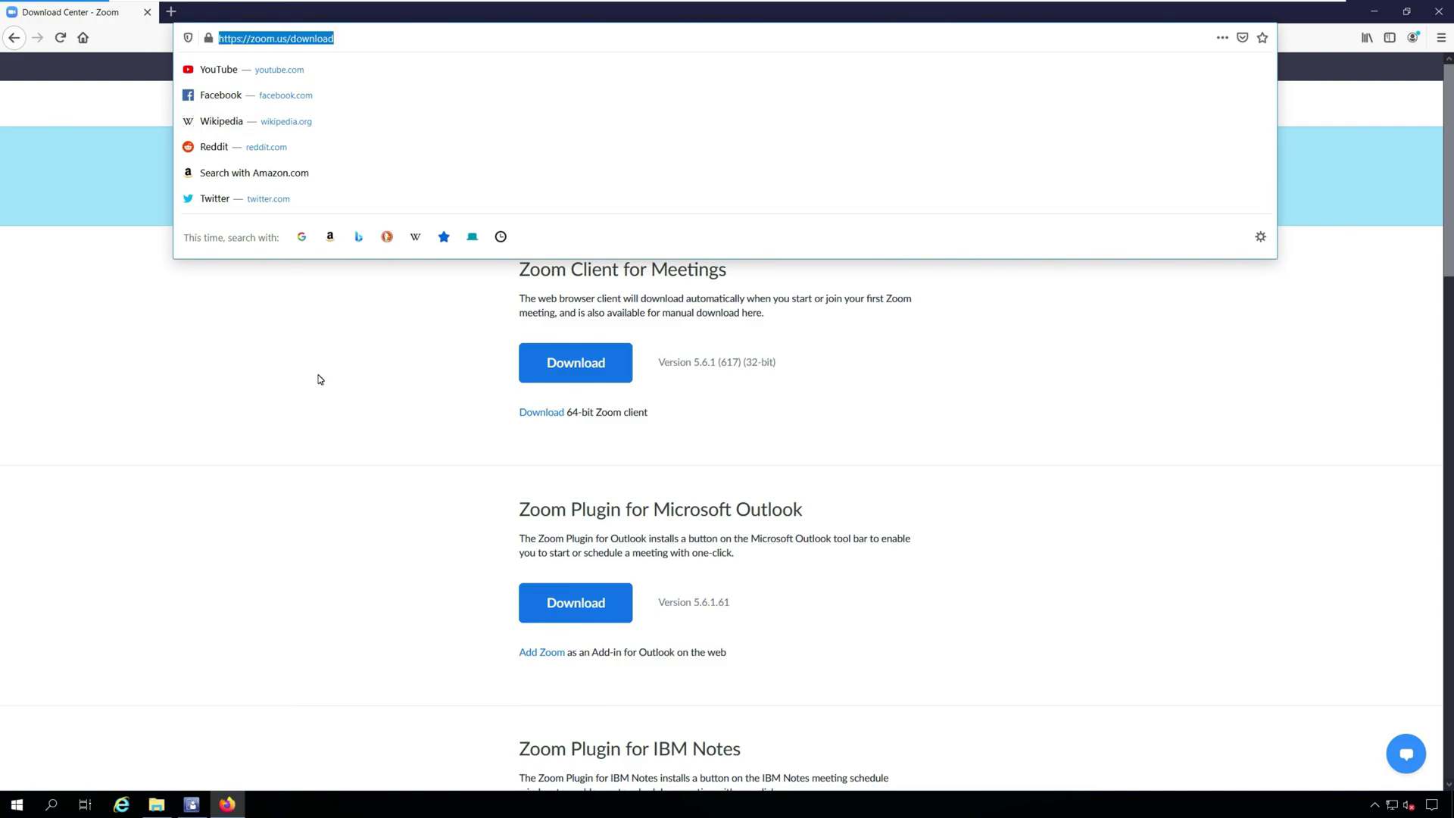
click(319, 379)
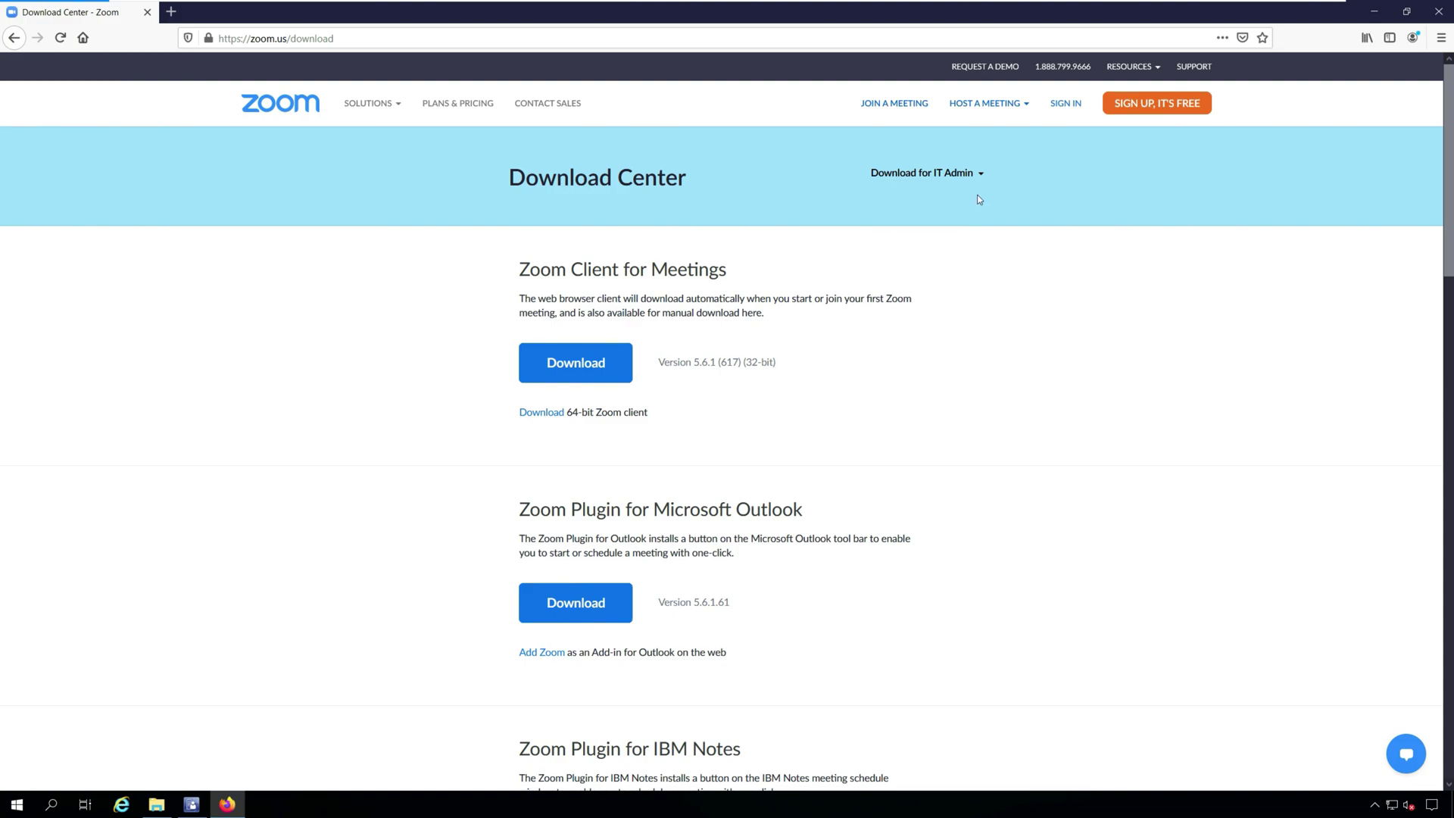
- Show the E:\Sources\Applications\Zoom folder's ZoomInstallerFull and Zoom_icon files, then minimize the window
click(156, 804)
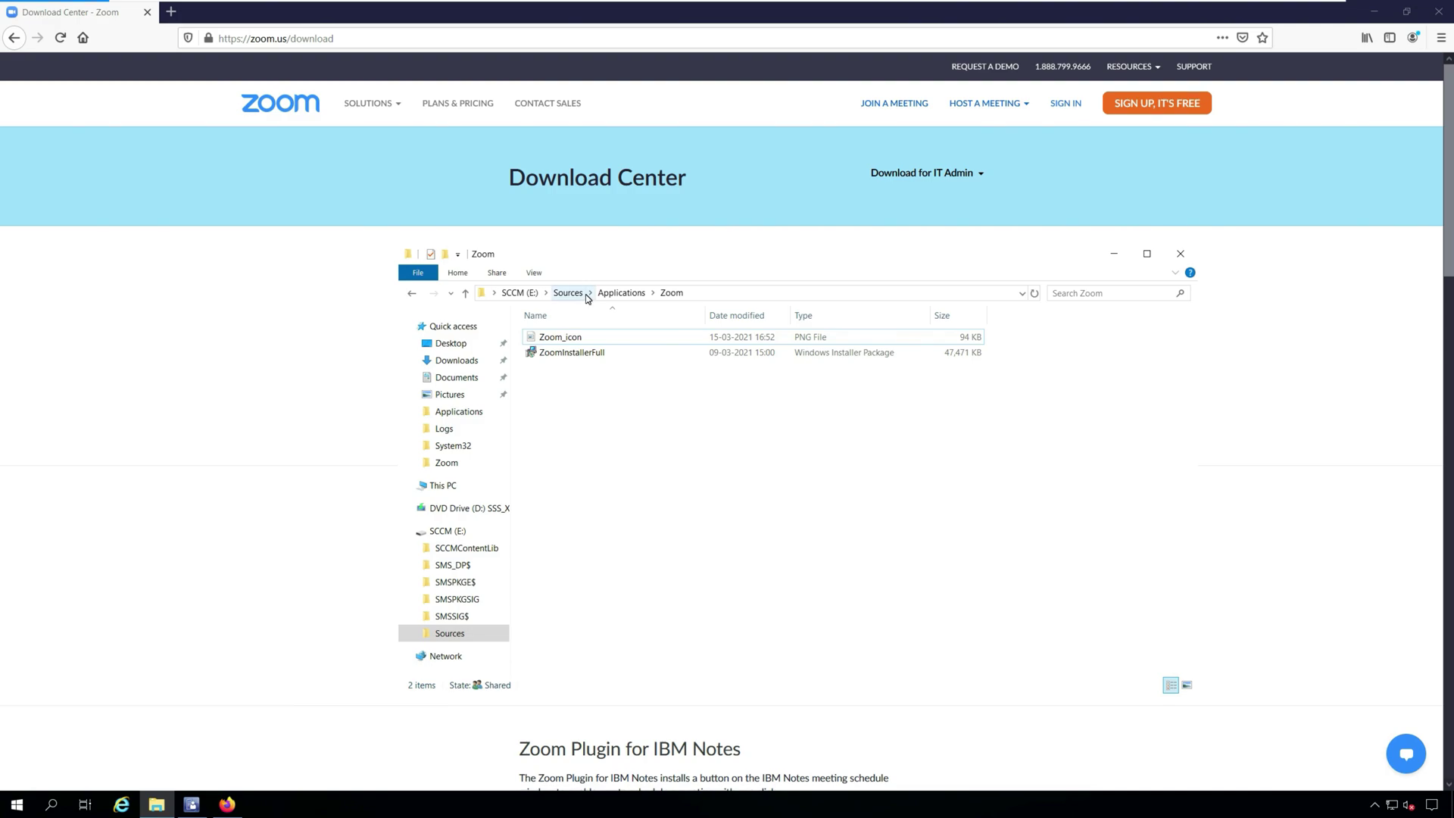
click(696, 293)
click(648, 414)
click(564, 337)
click(576, 352)
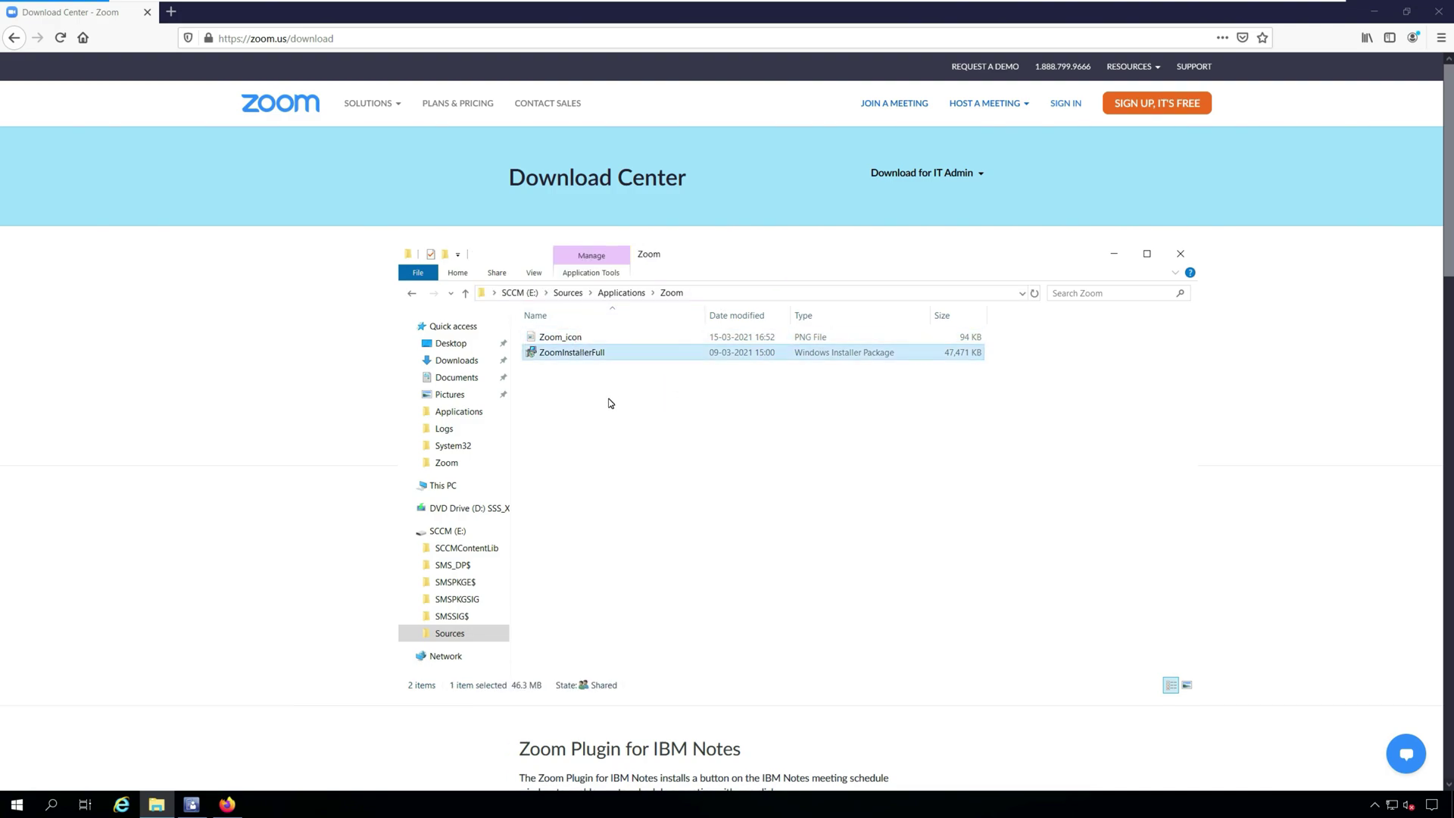
click(611, 403)
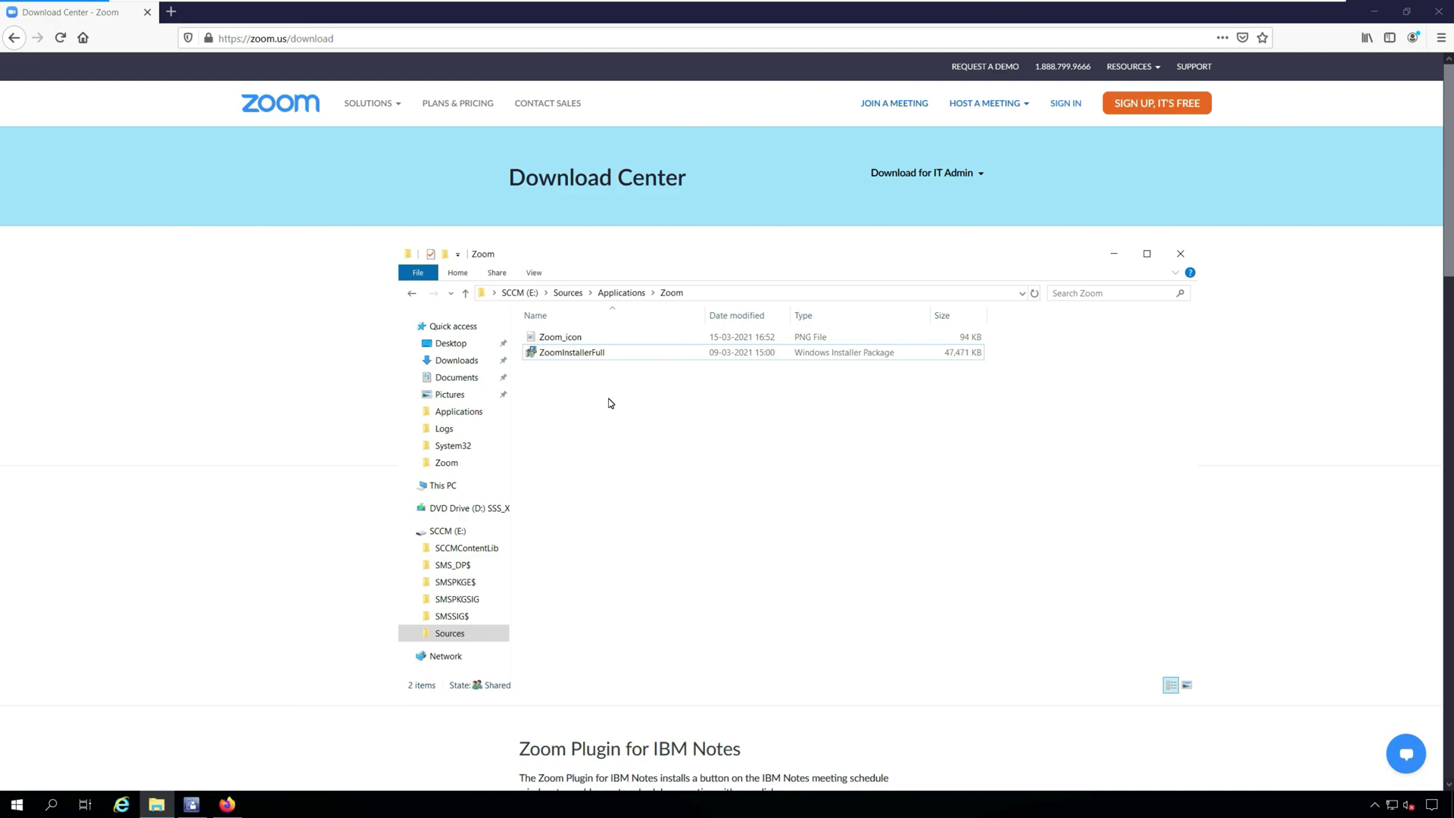
click(609, 339)
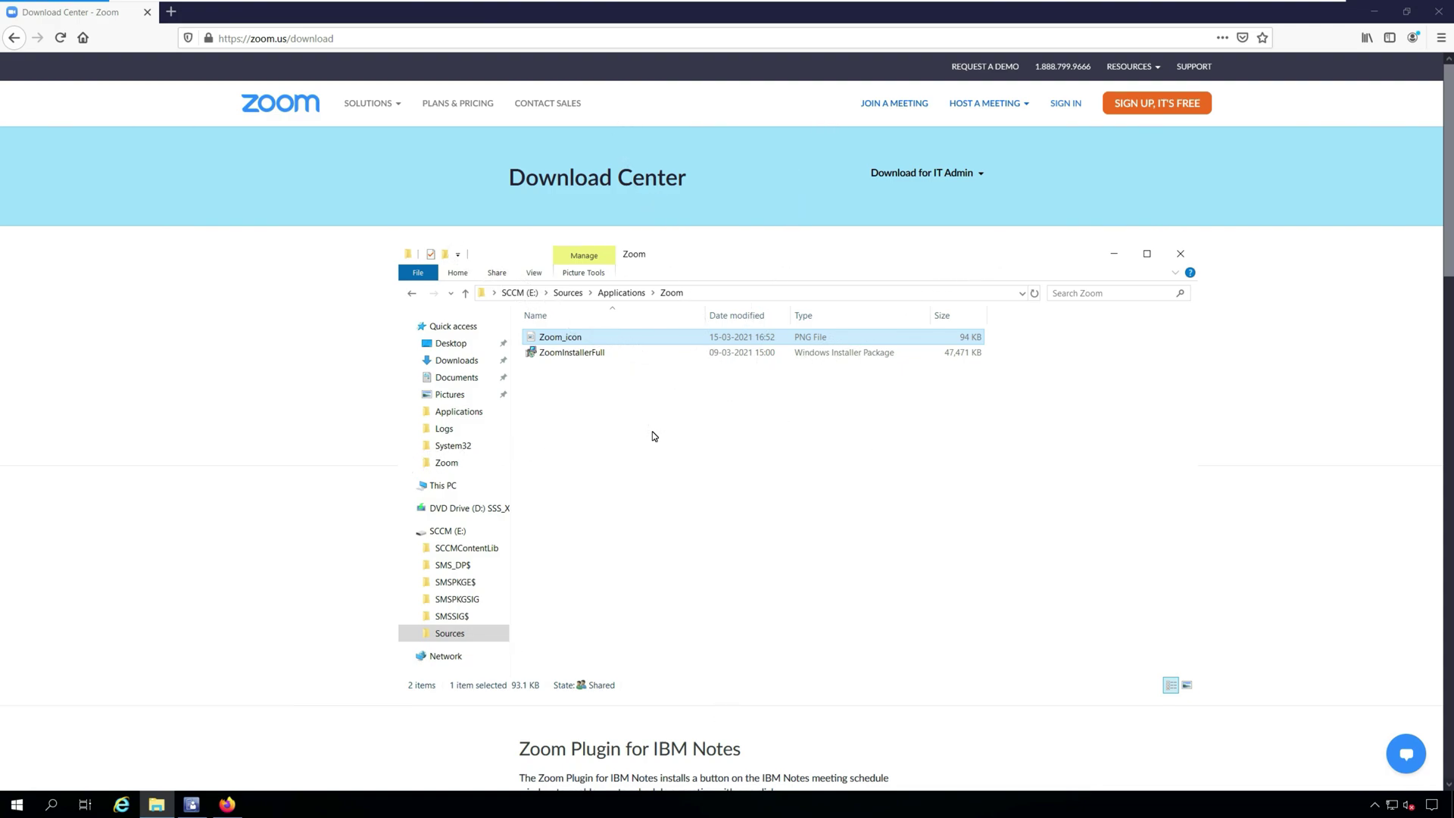
click(1111, 254)
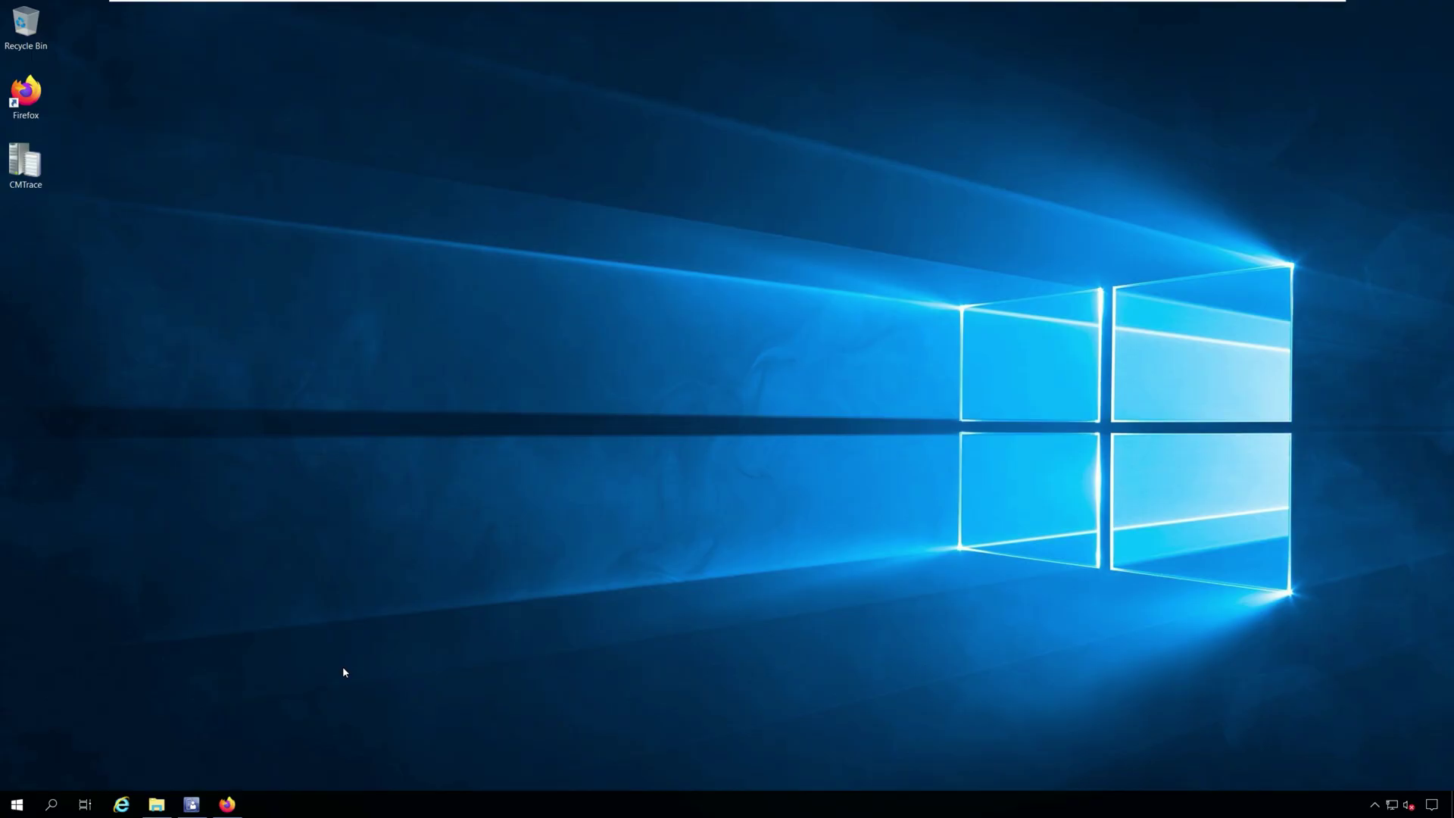
- Switch to the Configuration Manager console and open the Applications node's context menu
click(192, 805)
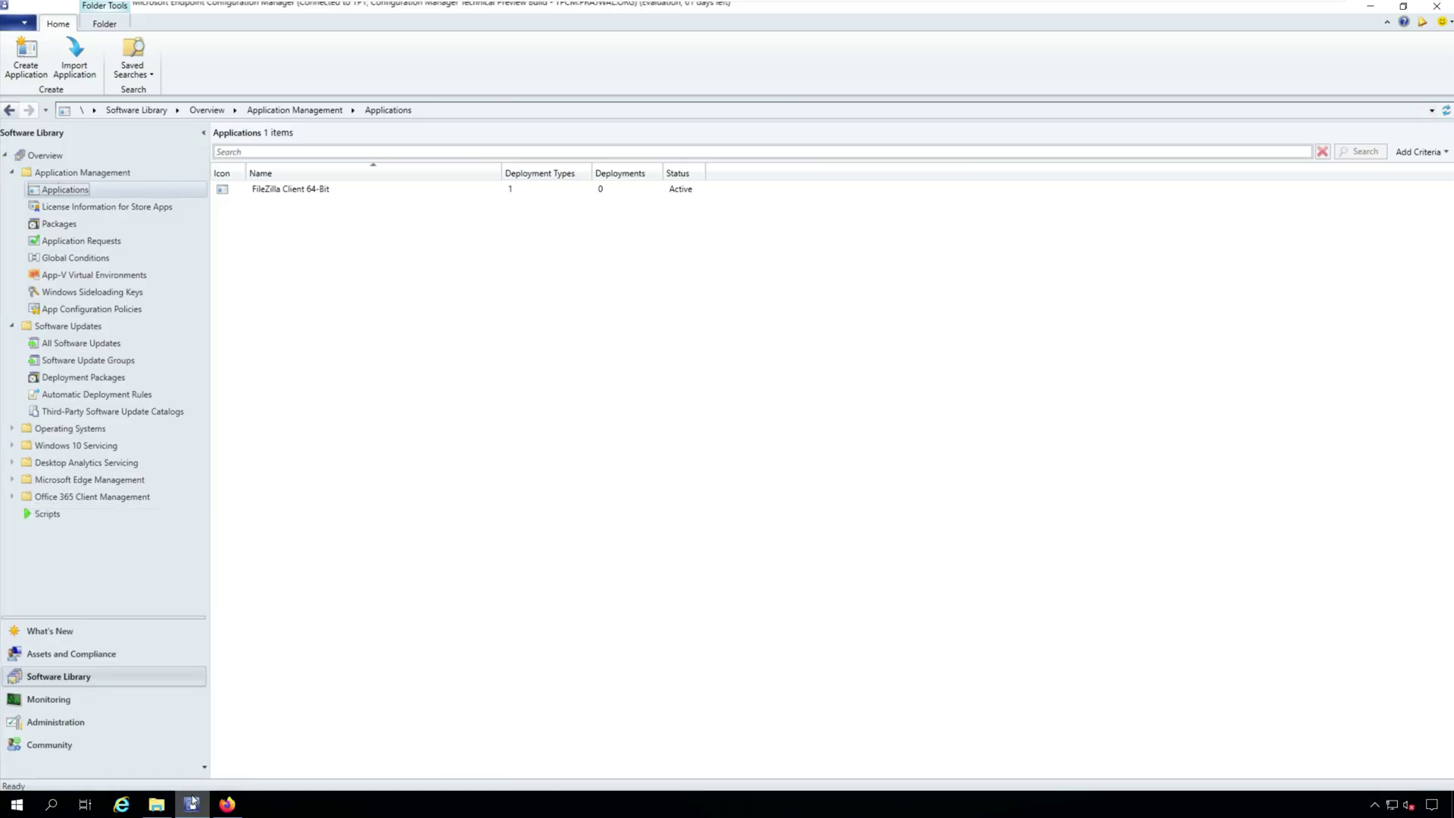
click(453, 110)
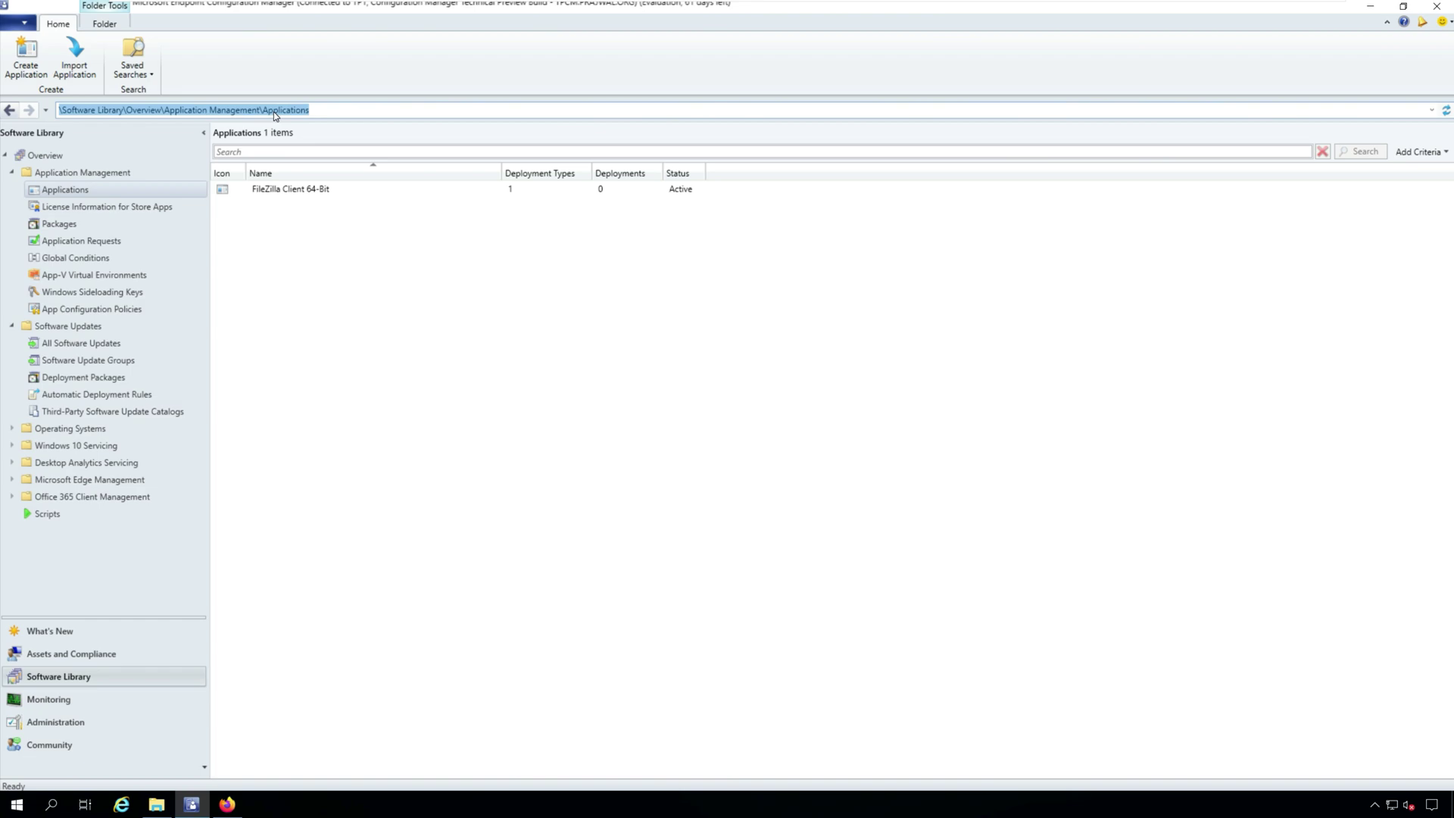
click(185, 188)
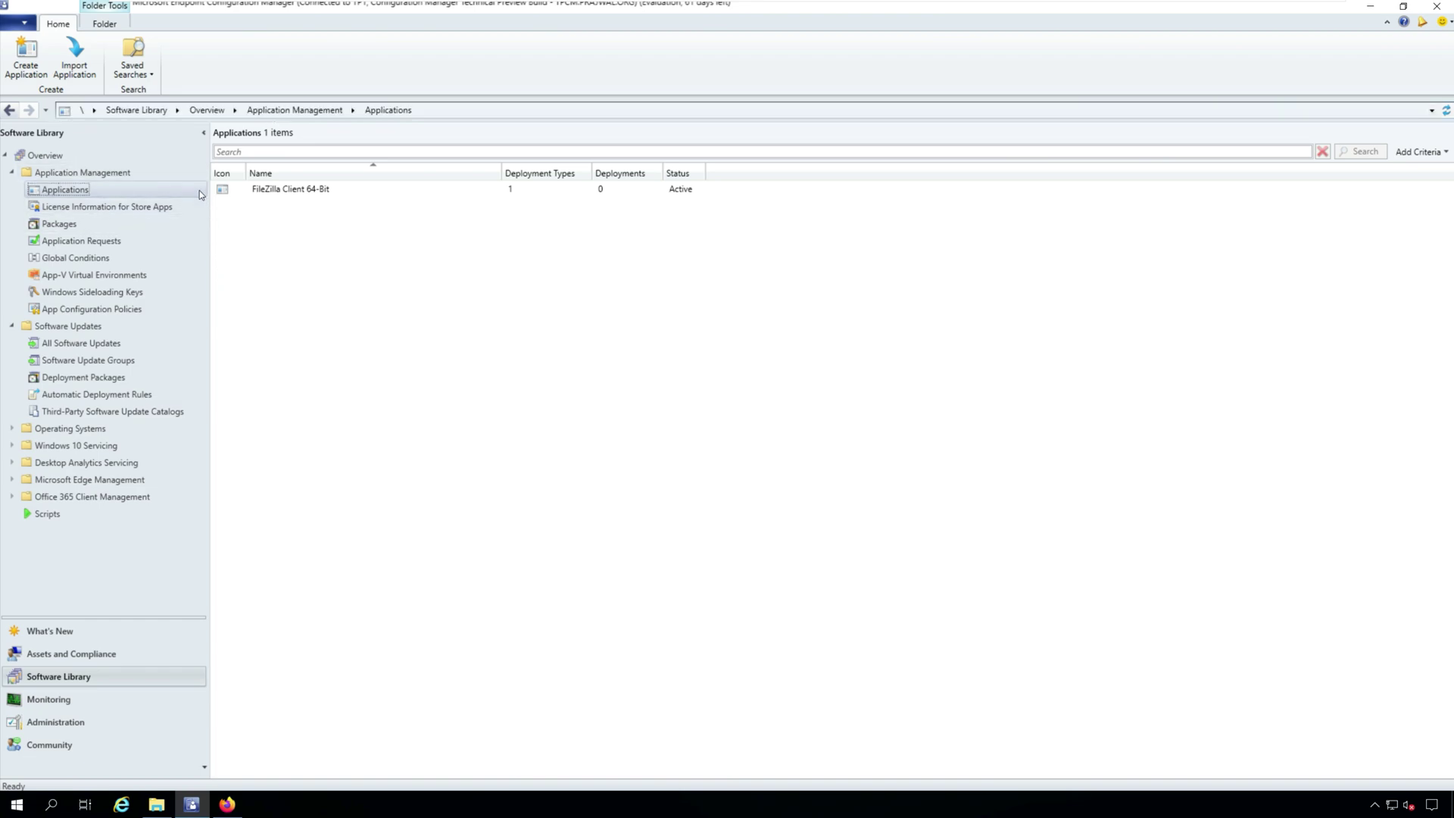
right_click(201, 194)
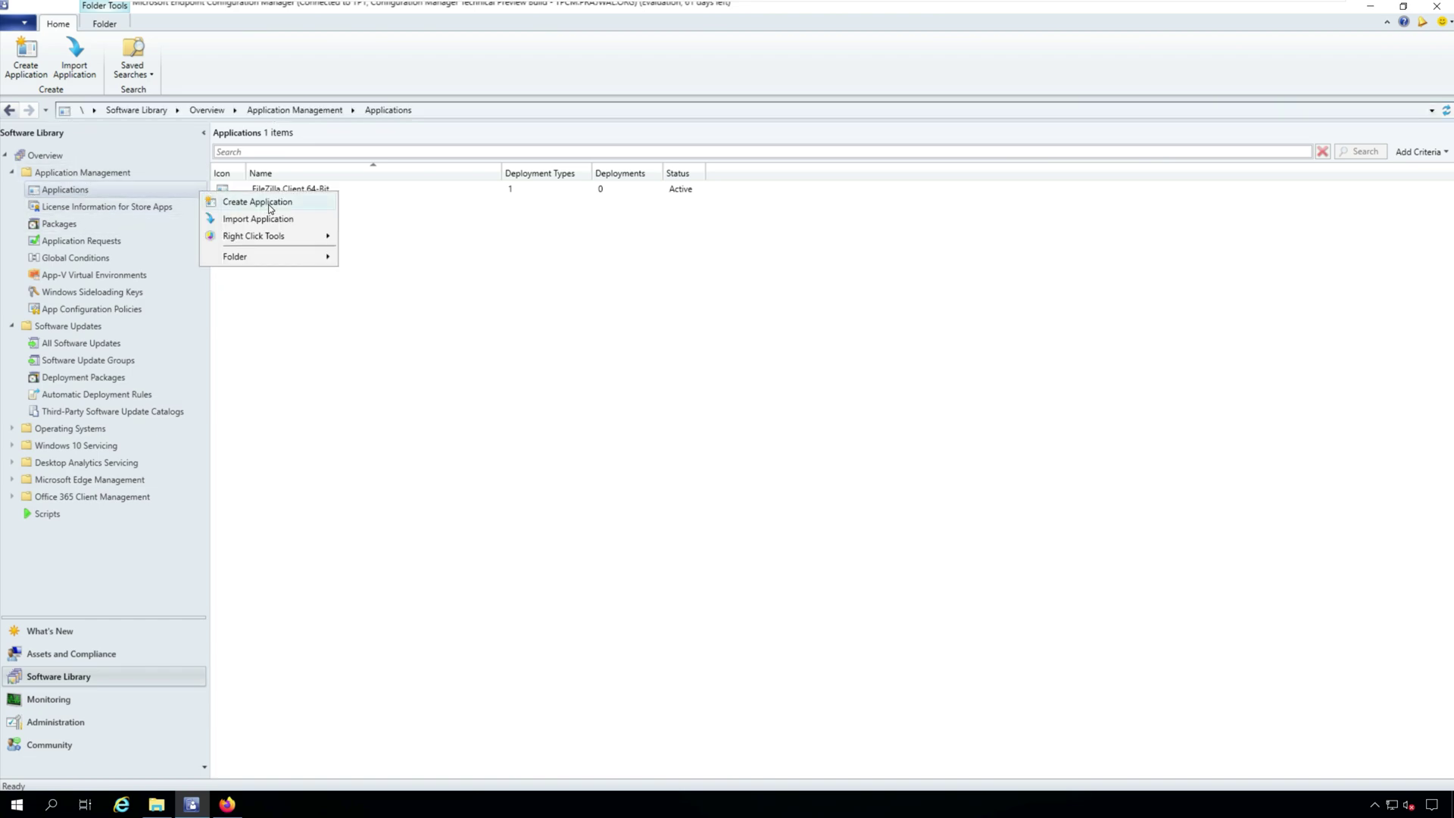
- Create an application from \\tpcm\Sources\Applications\Zoom\ZoomInstallerFull.msi and import its details
click(257, 201)
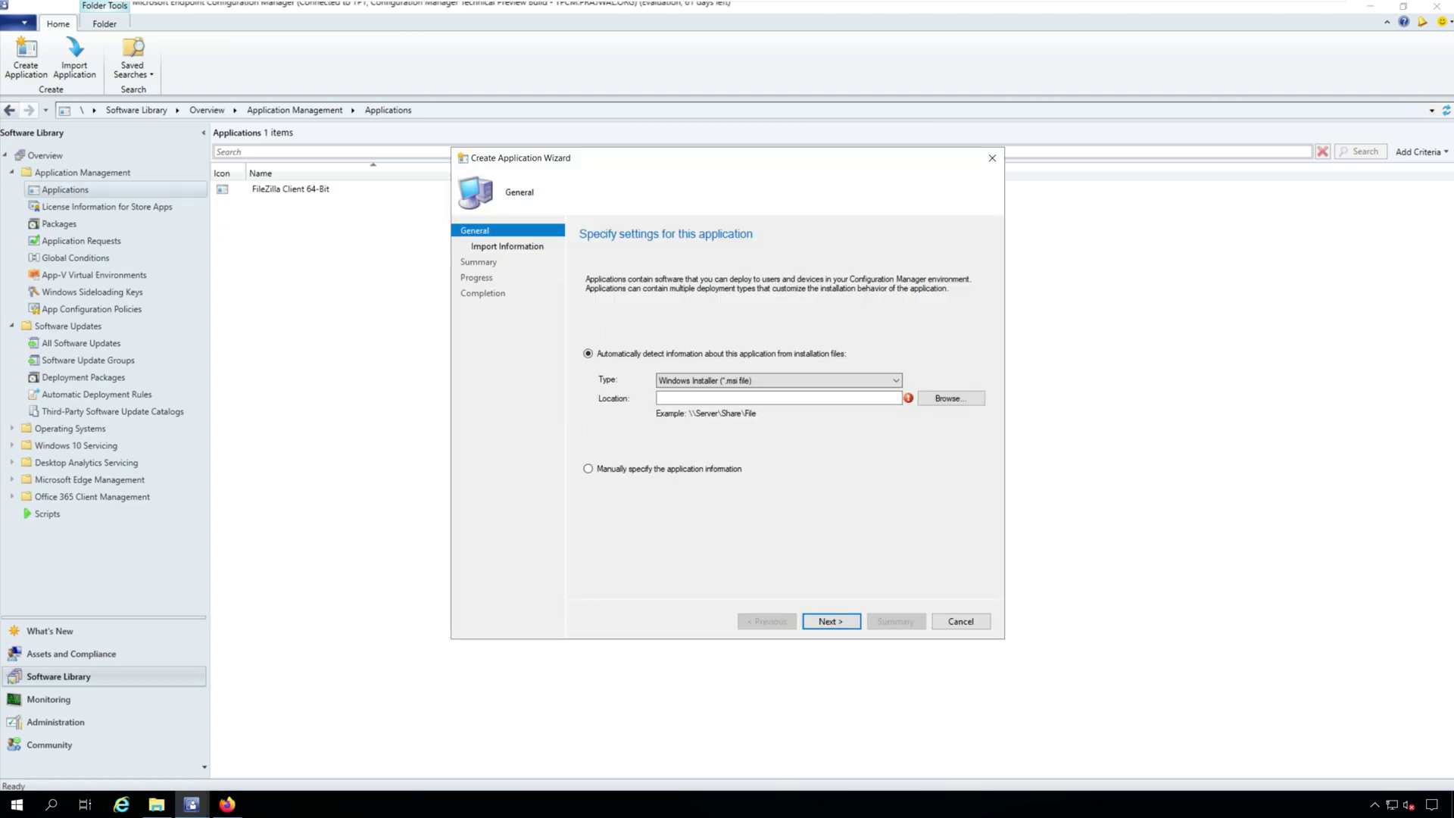
text(\\)
text(tpcm\Sources\)
key(Up)
text(\)
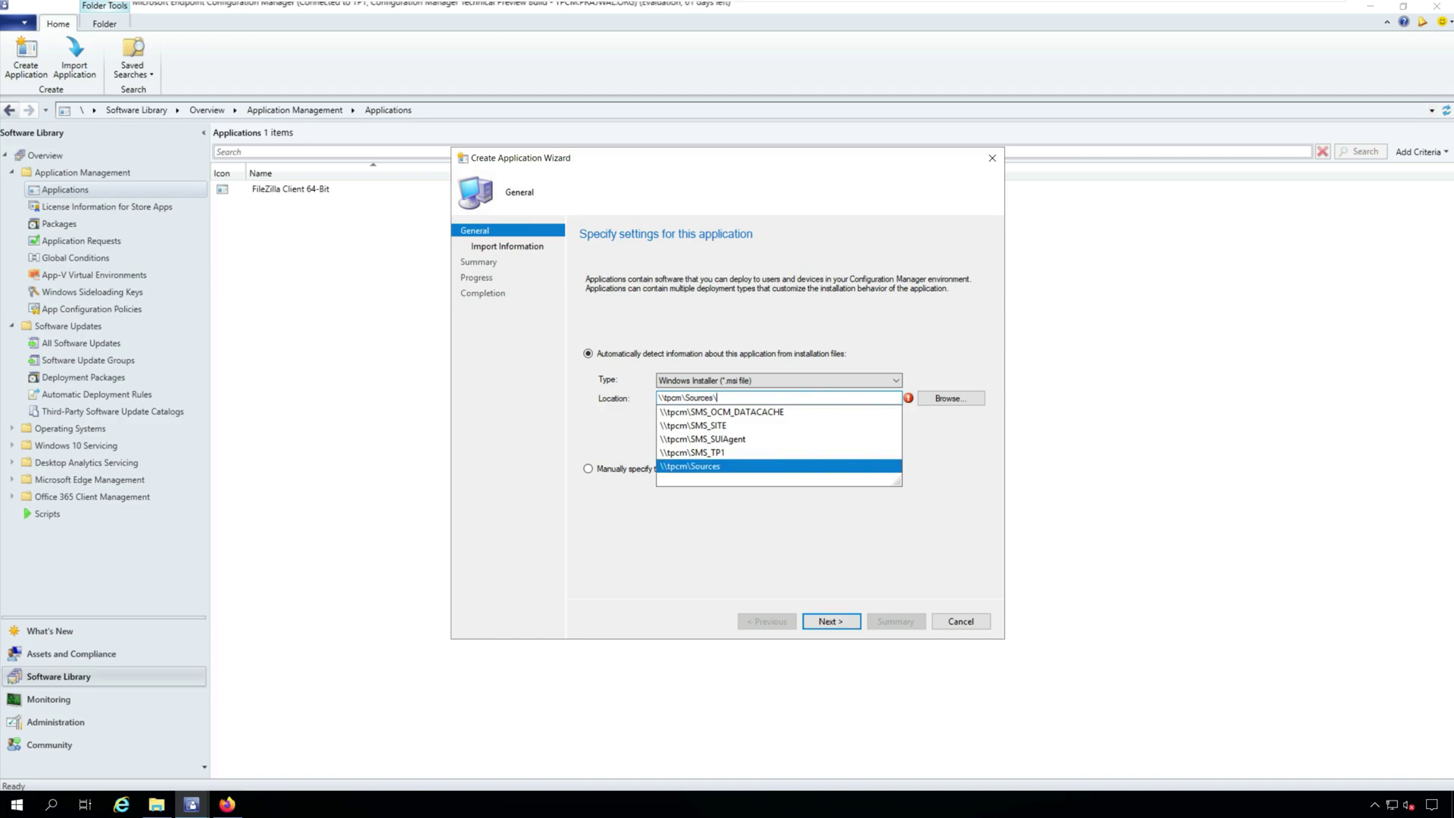
text(Applications\Zoom\)
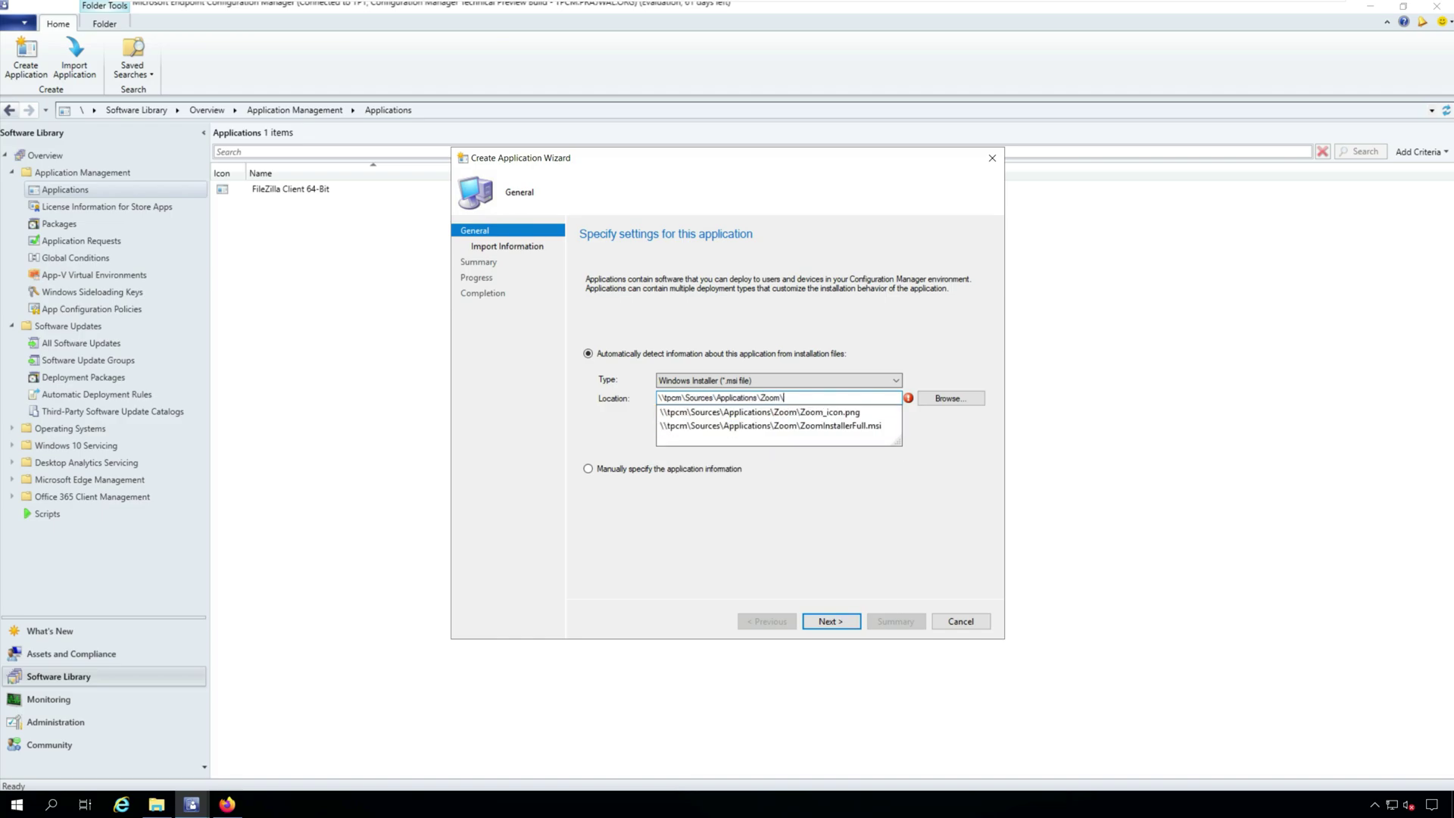
key(Down)
key(Down)
key(Tab)
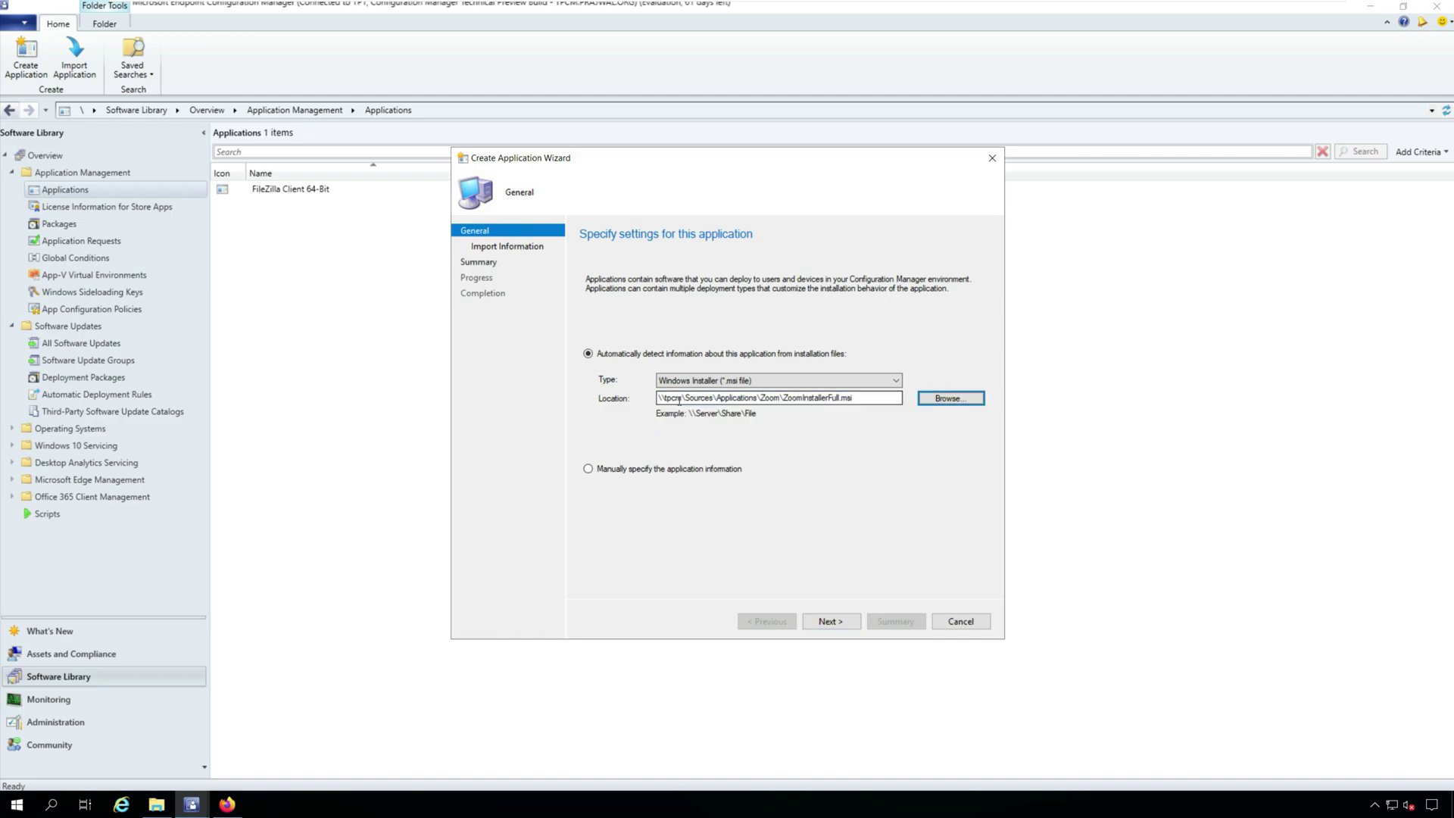
click(852, 623)
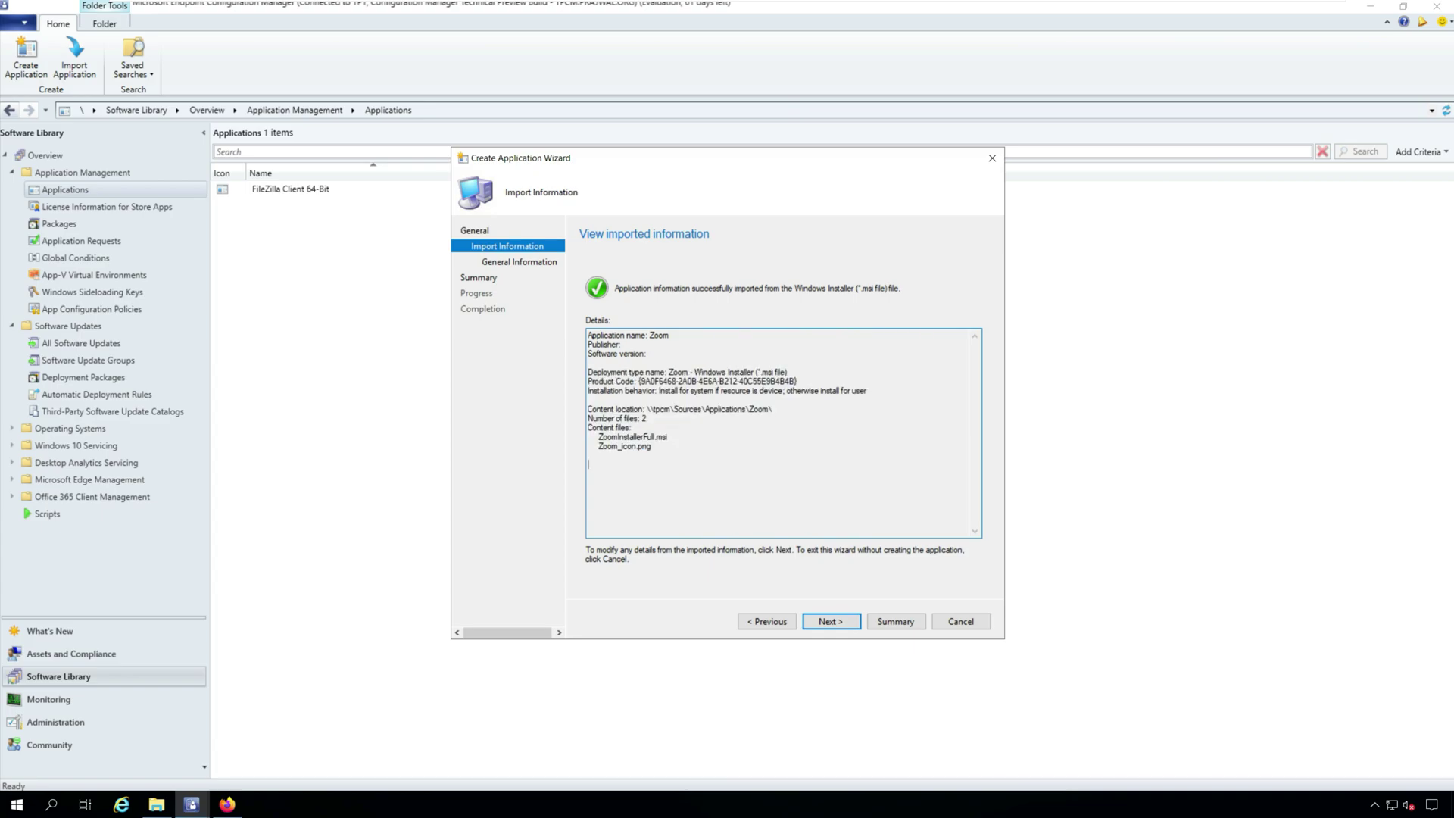
drag(652, 447, 588, 363)
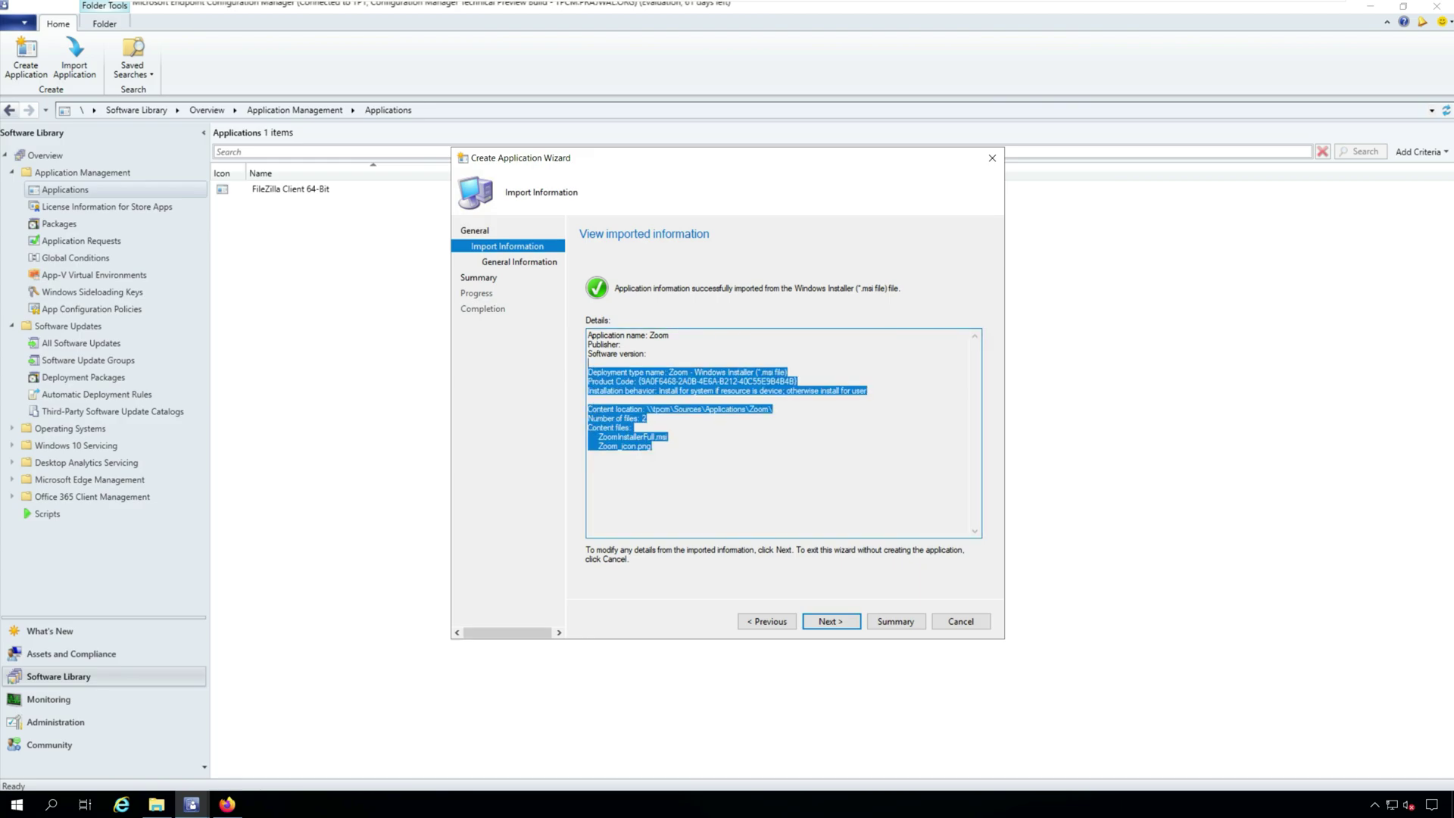
- Rename the application to 'Zoom Client' and set its publisher to Zoom
click(831, 621)
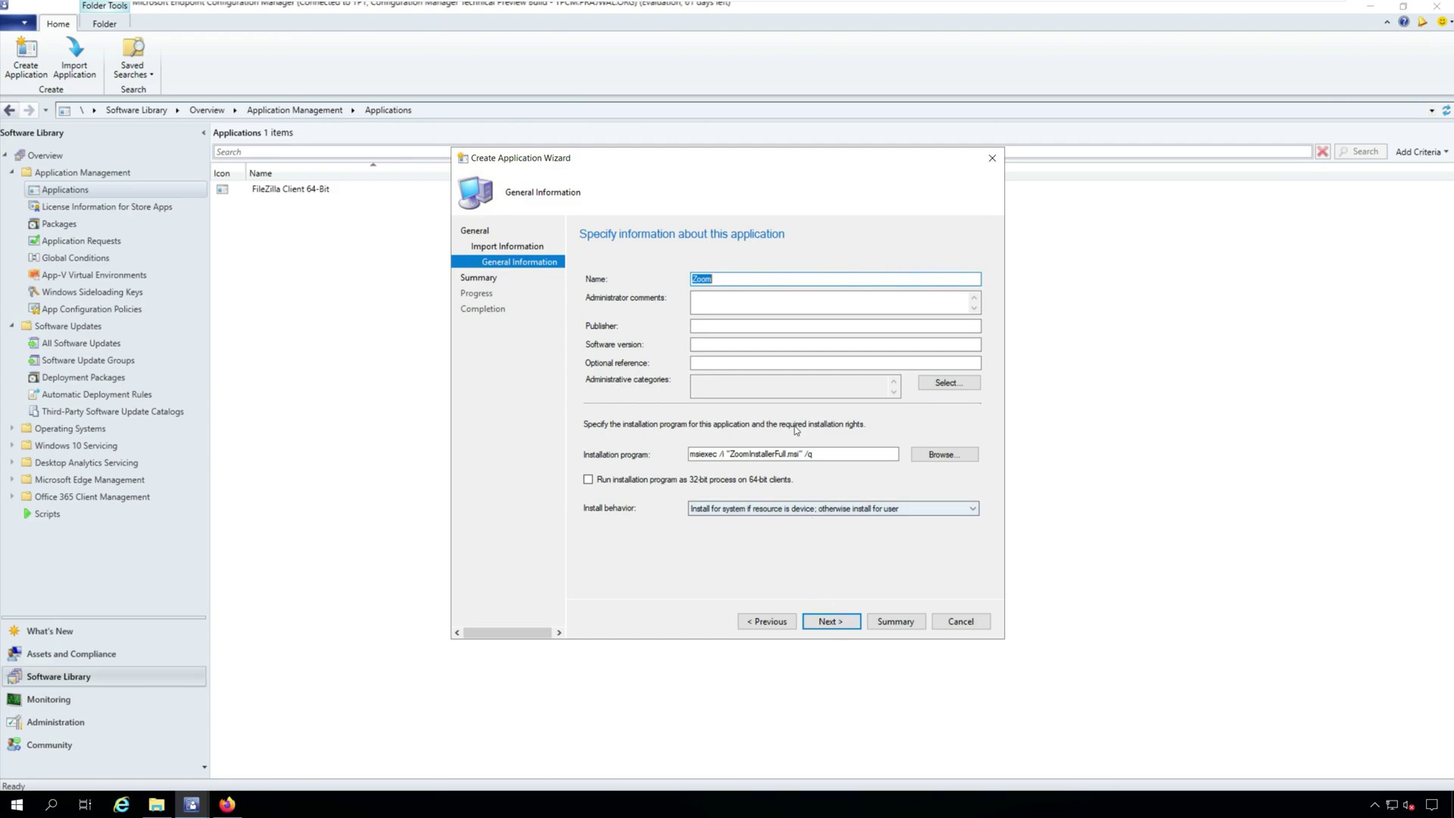
key(End)
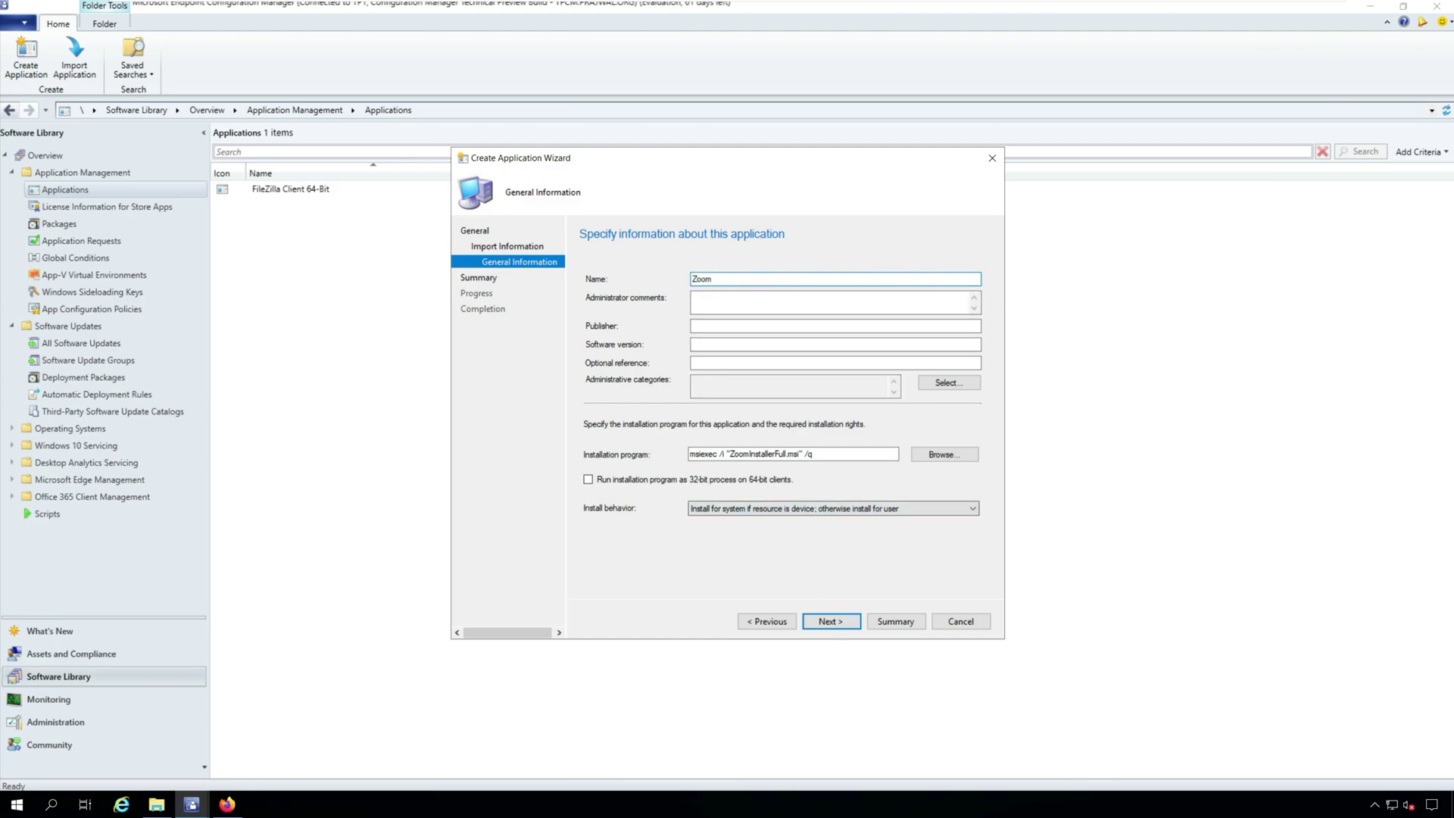
text(Client)
click(835, 326)
text(Zoom)
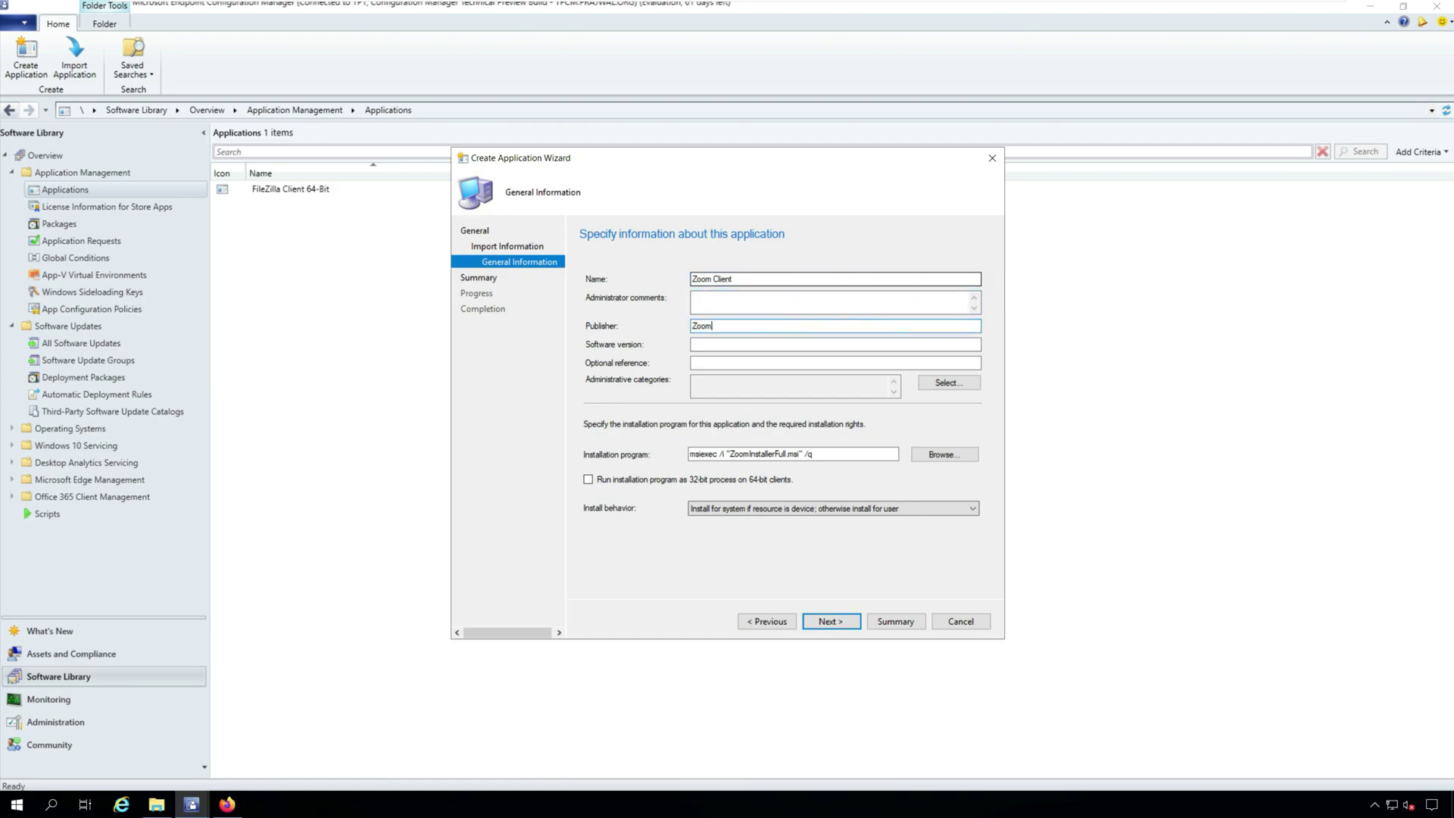
key(Tab)
key(Tab)
- Recheck publisher Zoom and the silent msiexec install command, then return to the summary
click(827, 622)
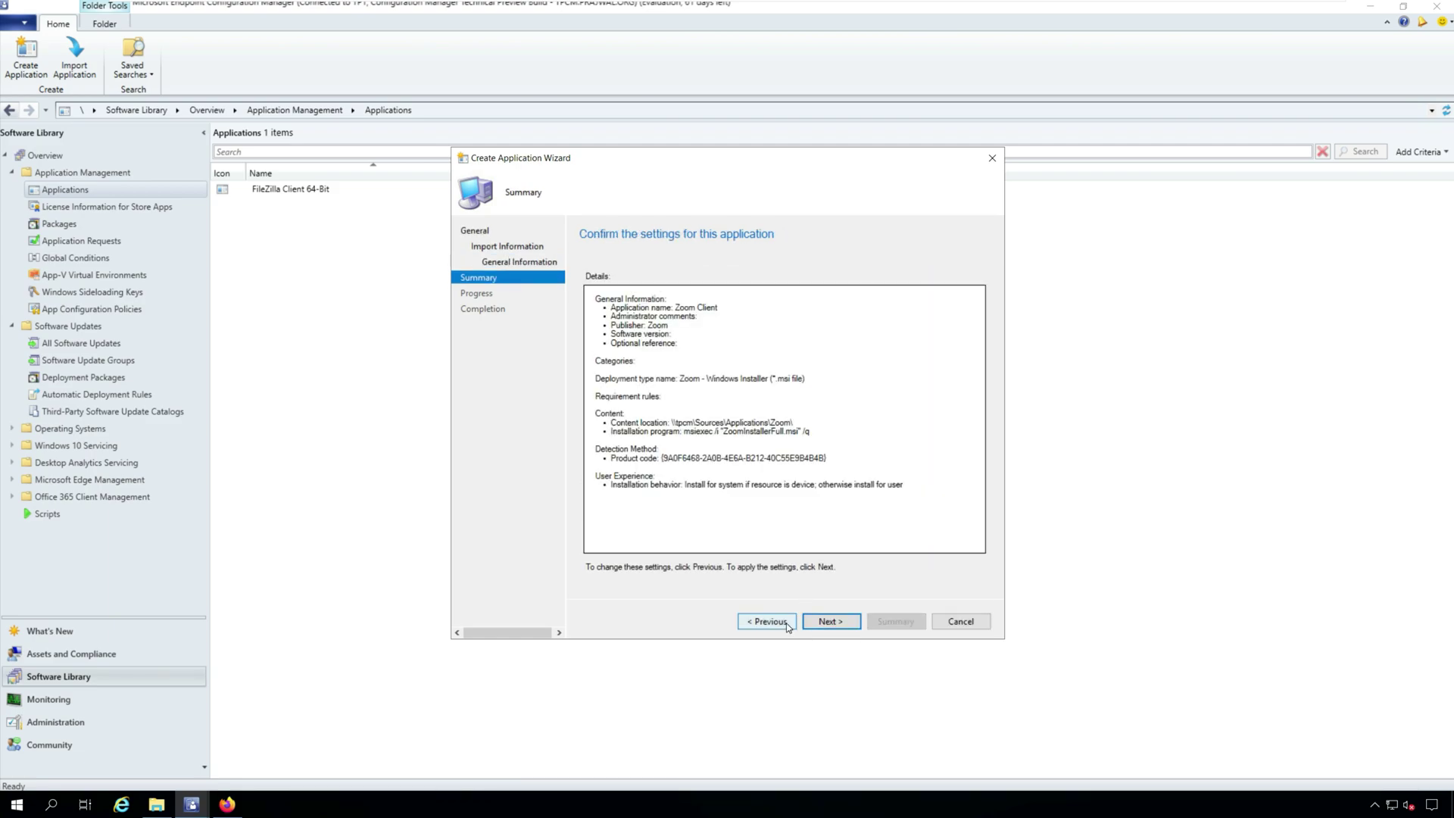
click(764, 622)
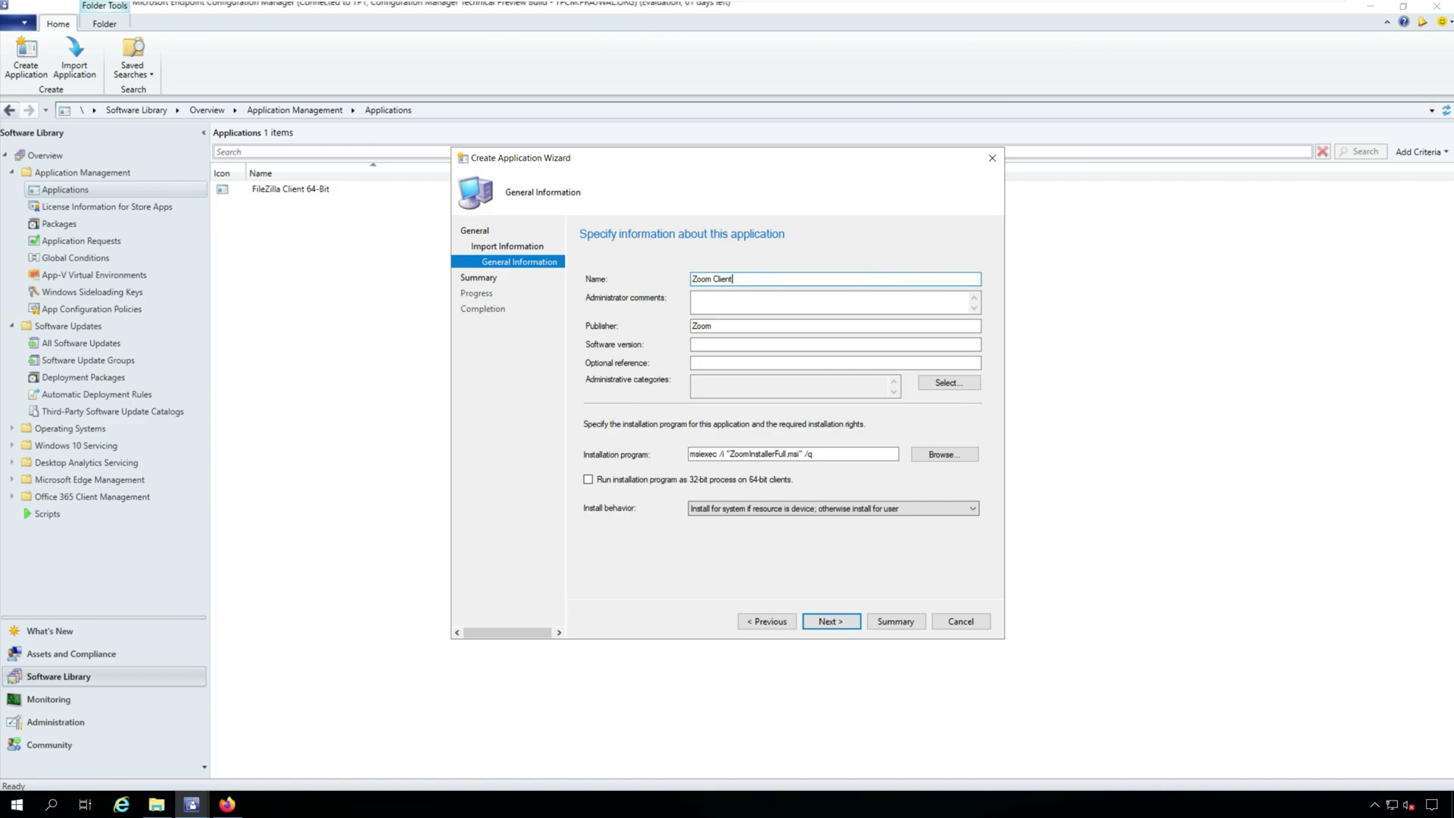
drag(719, 326, 679, 327)
key(BackSpace)
key(ctrl+z)
drag(815, 455, 689, 454)
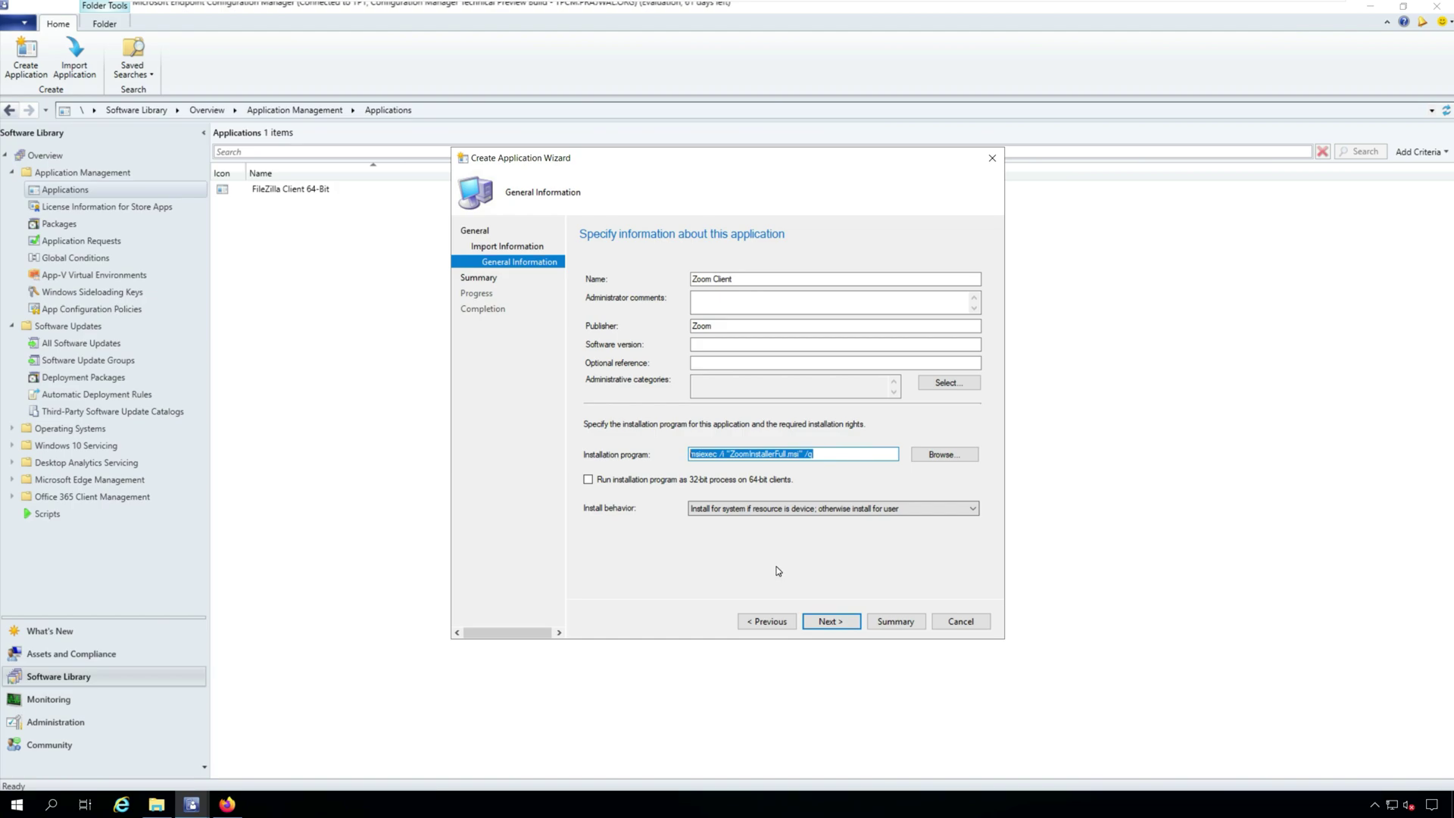
click(830, 621)
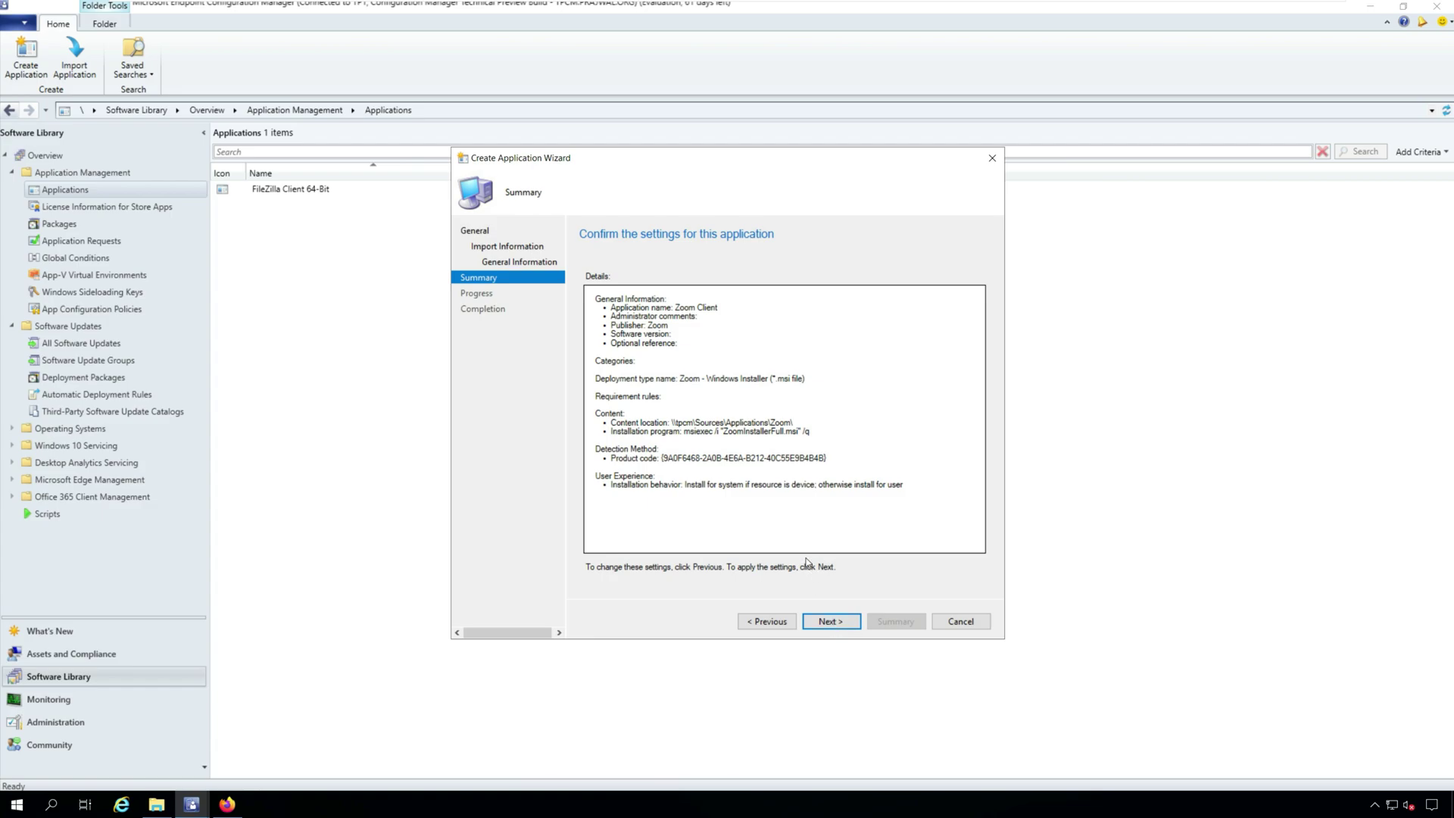
- Confirm the msiexec installation command on the Summary and create the Zoom Client application
drag(810, 432, 684, 432)
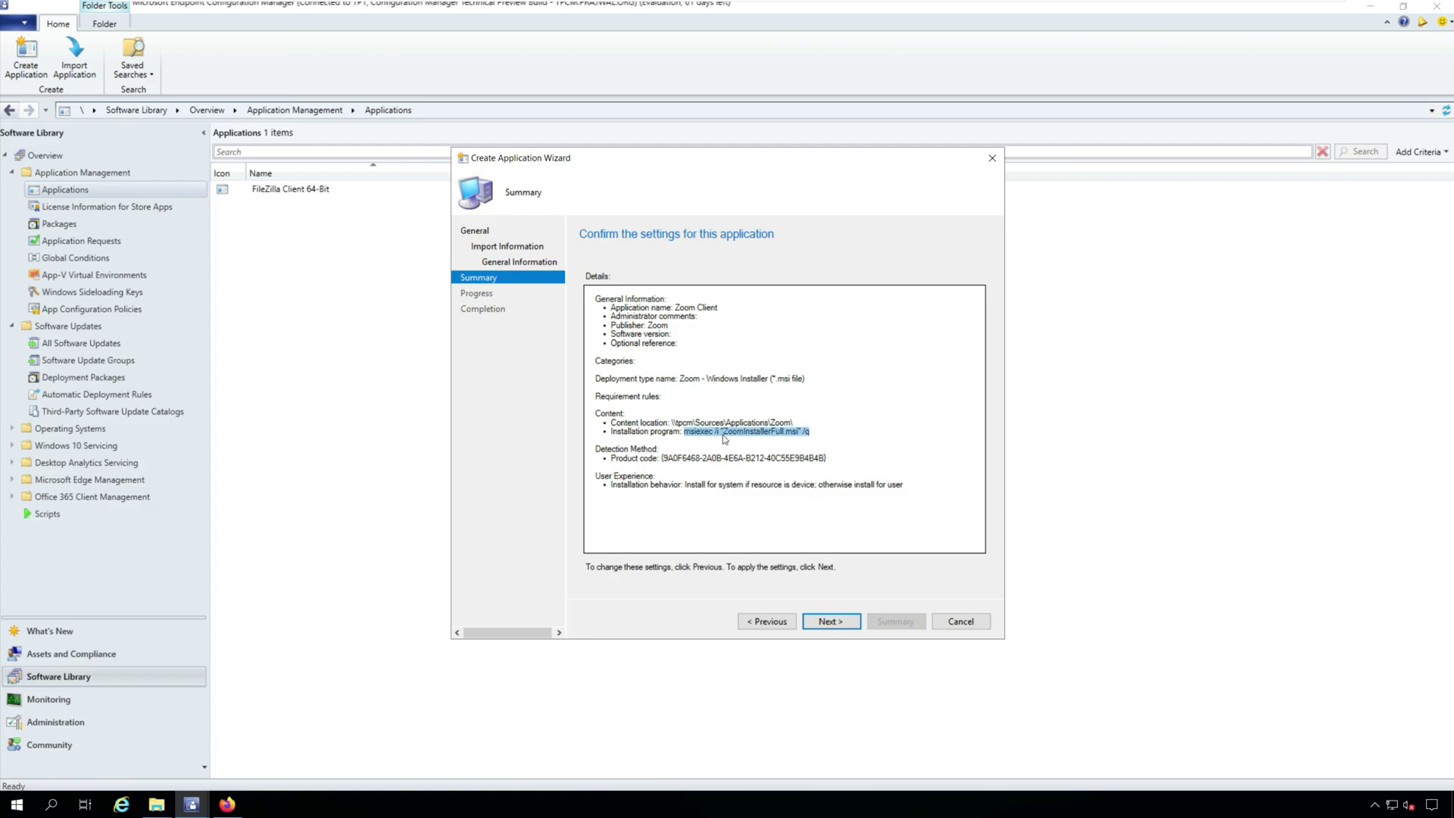
click(830, 622)
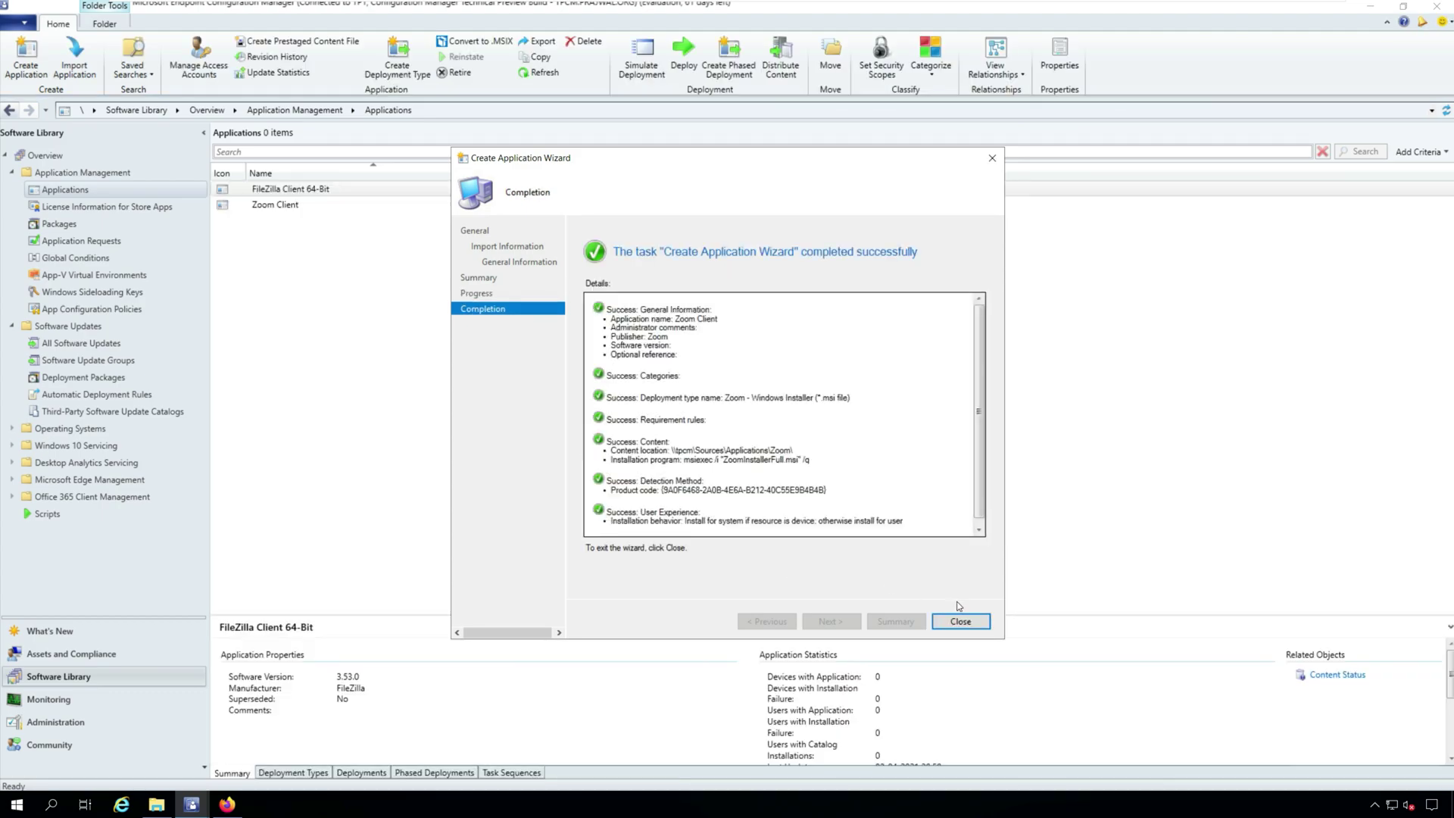
- Close the completed wizard and select Zoom Client in the Applications list
click(960, 621)
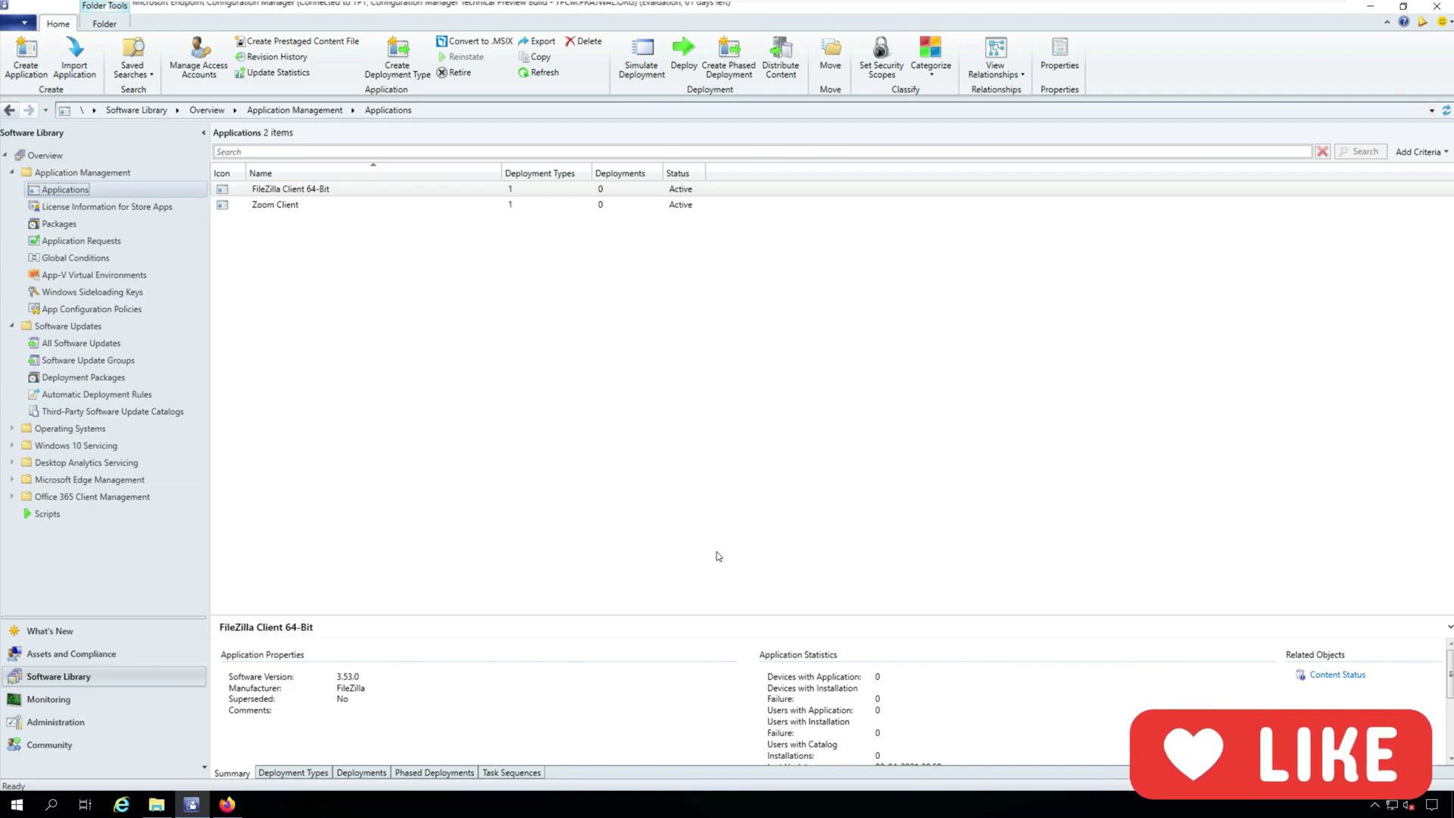
click(319, 209)
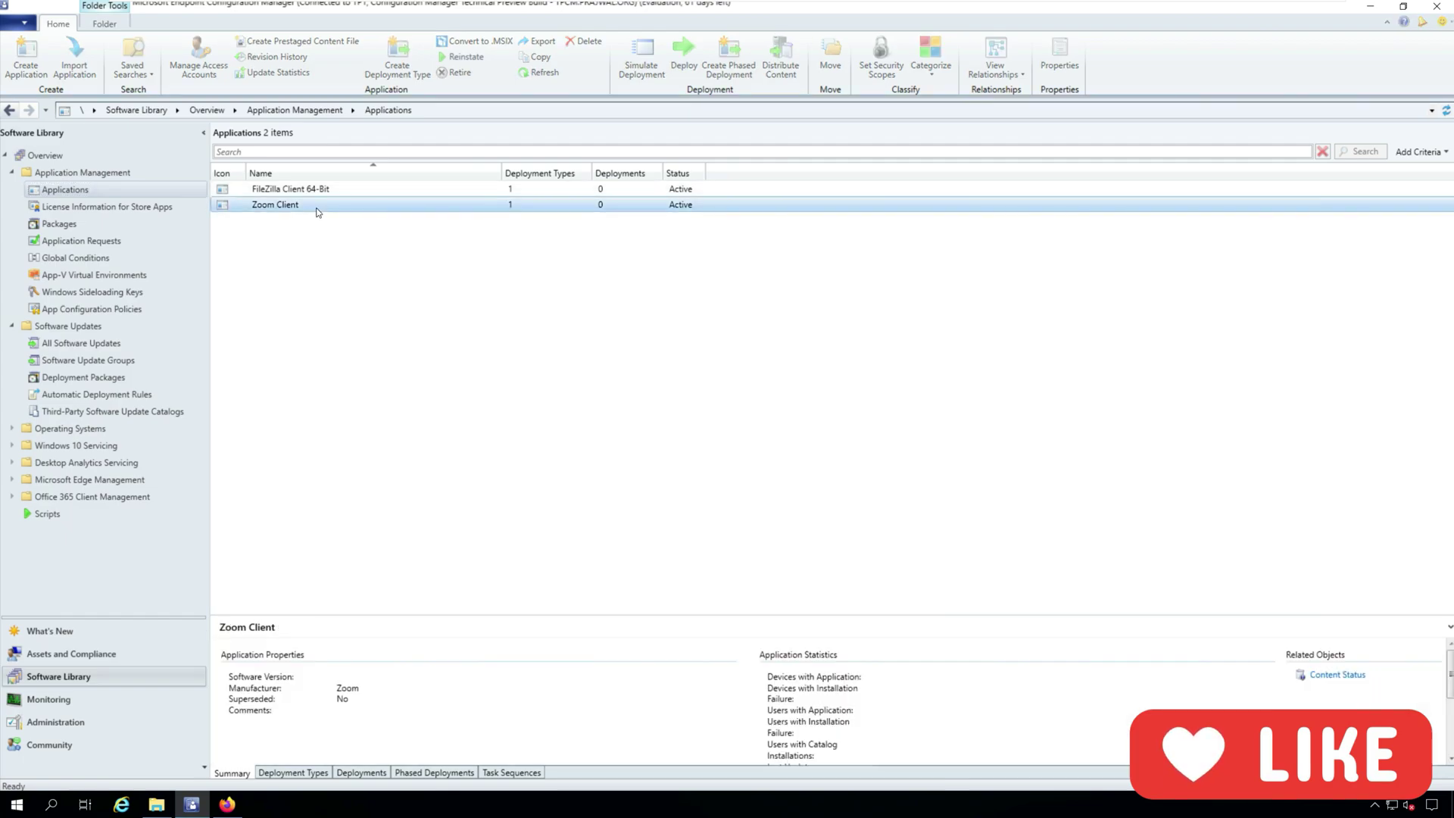
- Set Zoom Client's Software Center icon to the Zoom icon file from E:\Sources\Applications\Zoom and save
right_click(317, 200)
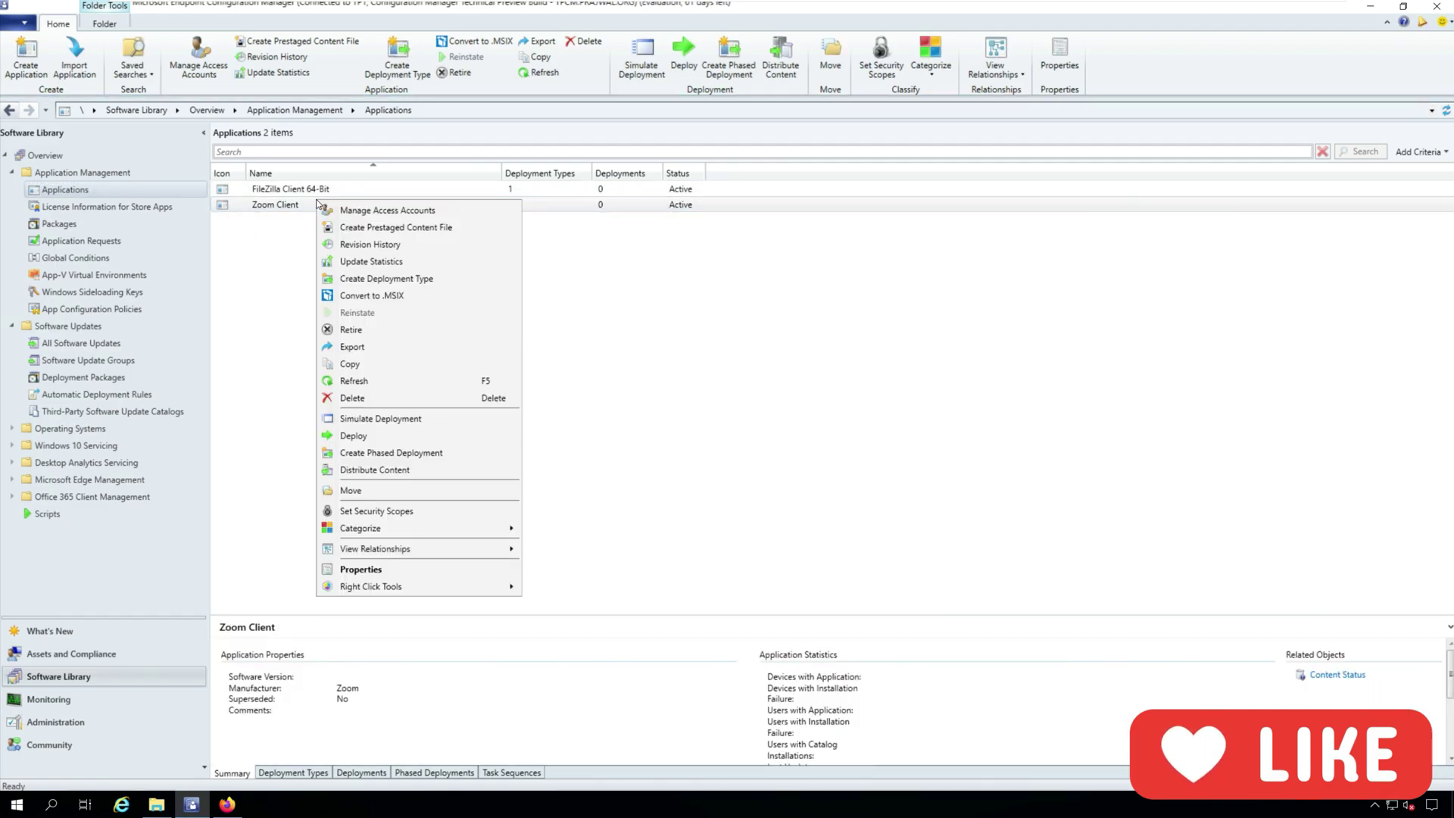
click(376, 571)
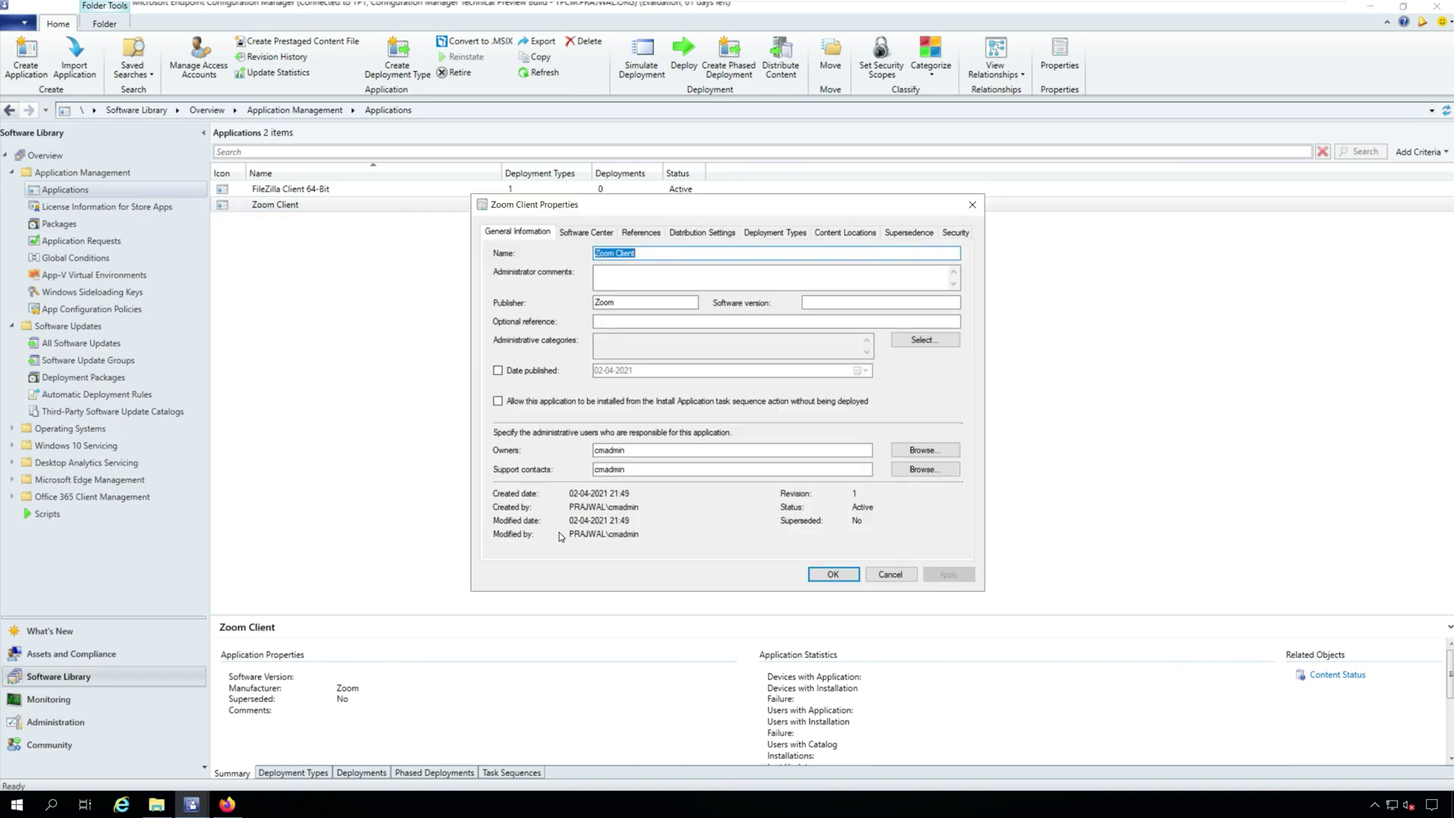
click(593, 234)
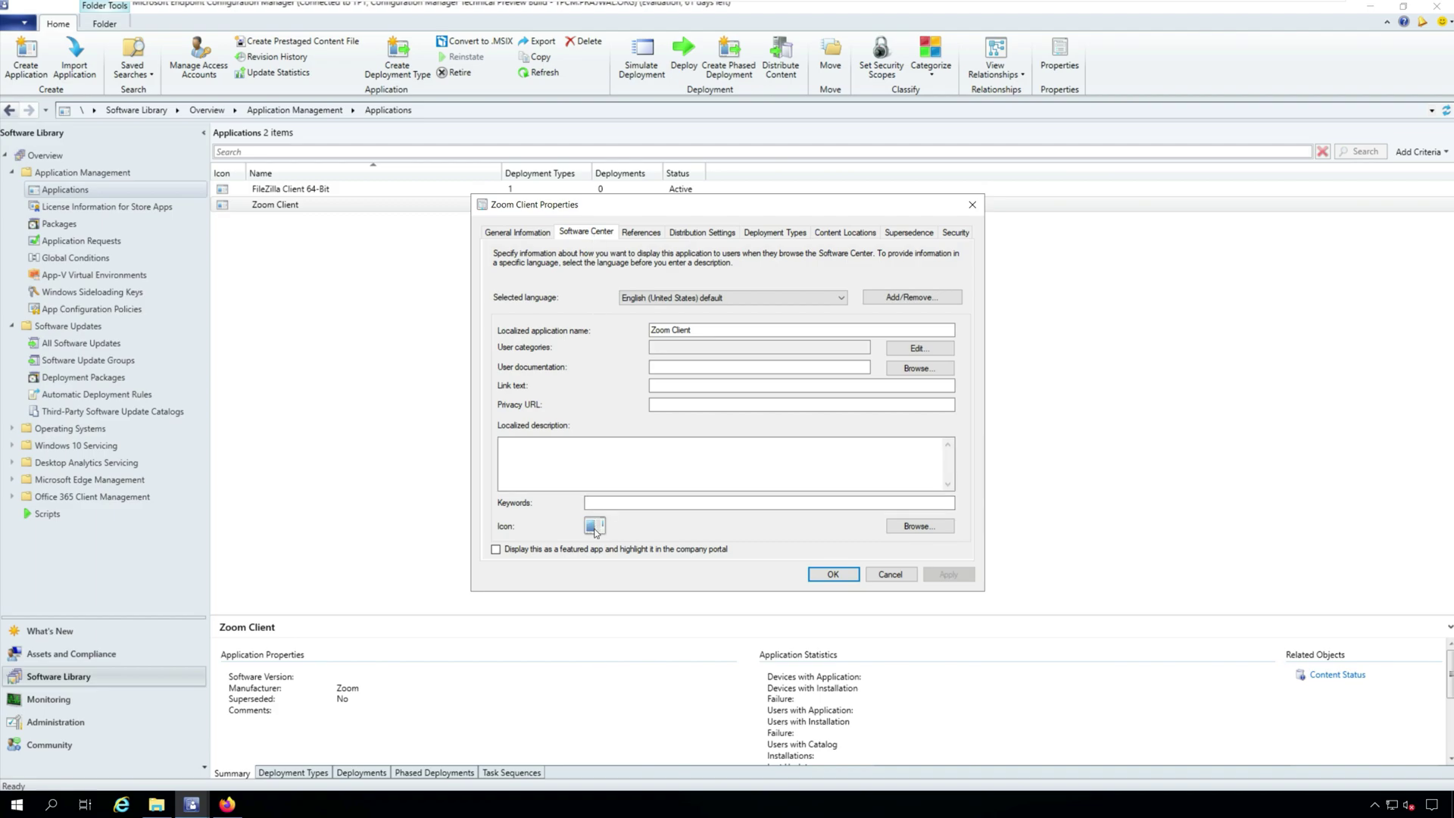
click(909, 528)
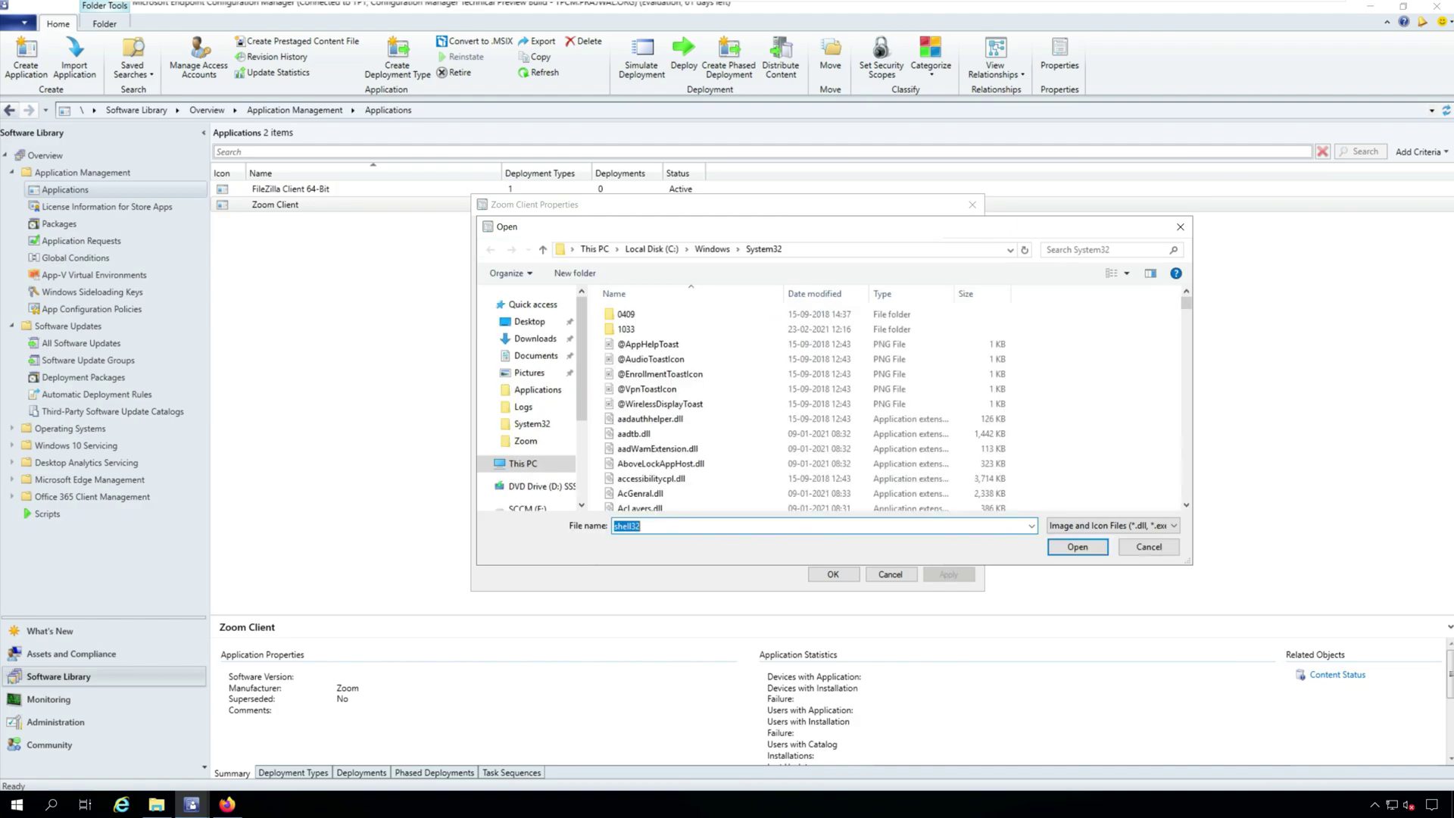
click(539, 506)
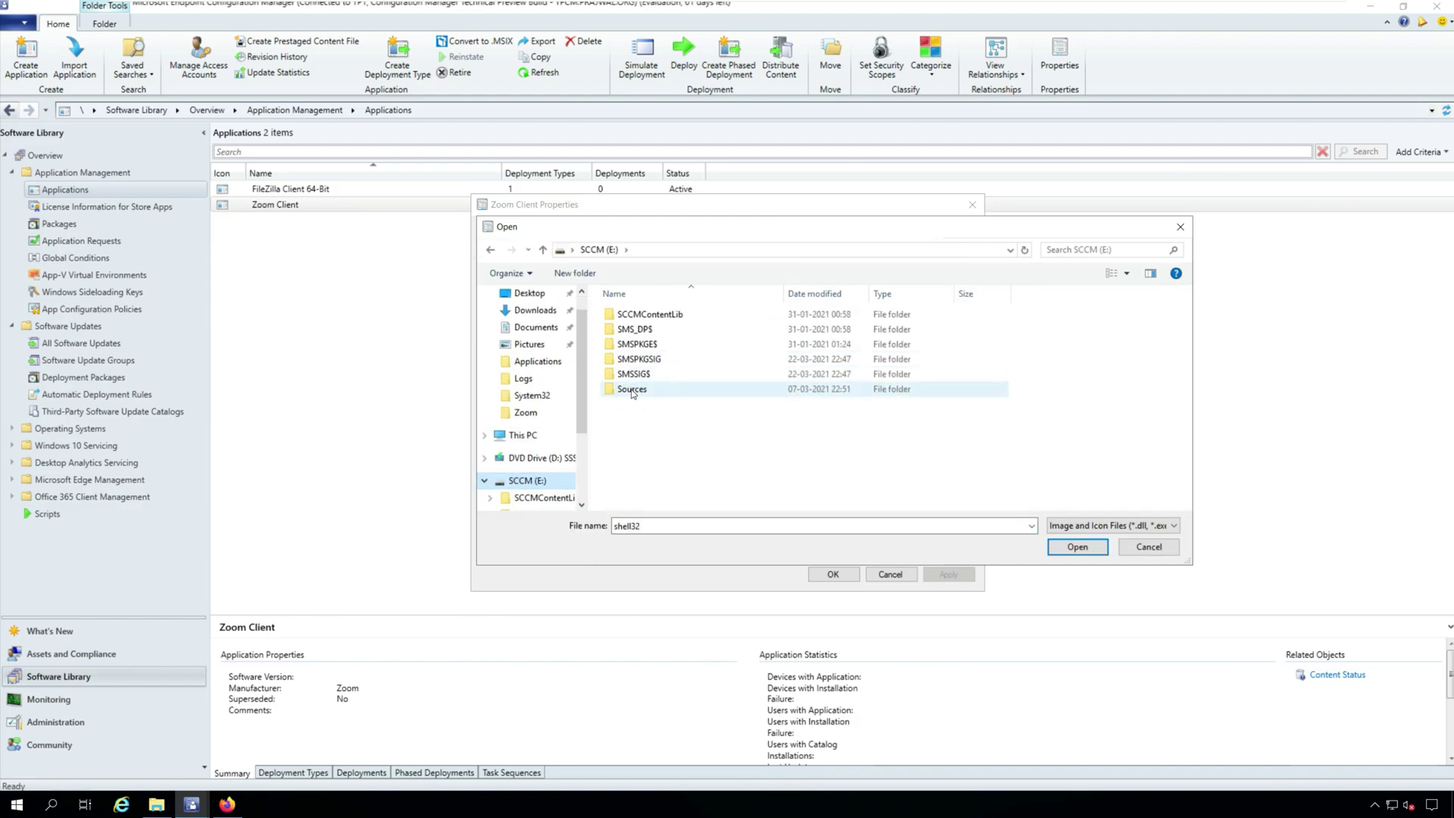
double_click(640, 388)
double_click(647, 315)
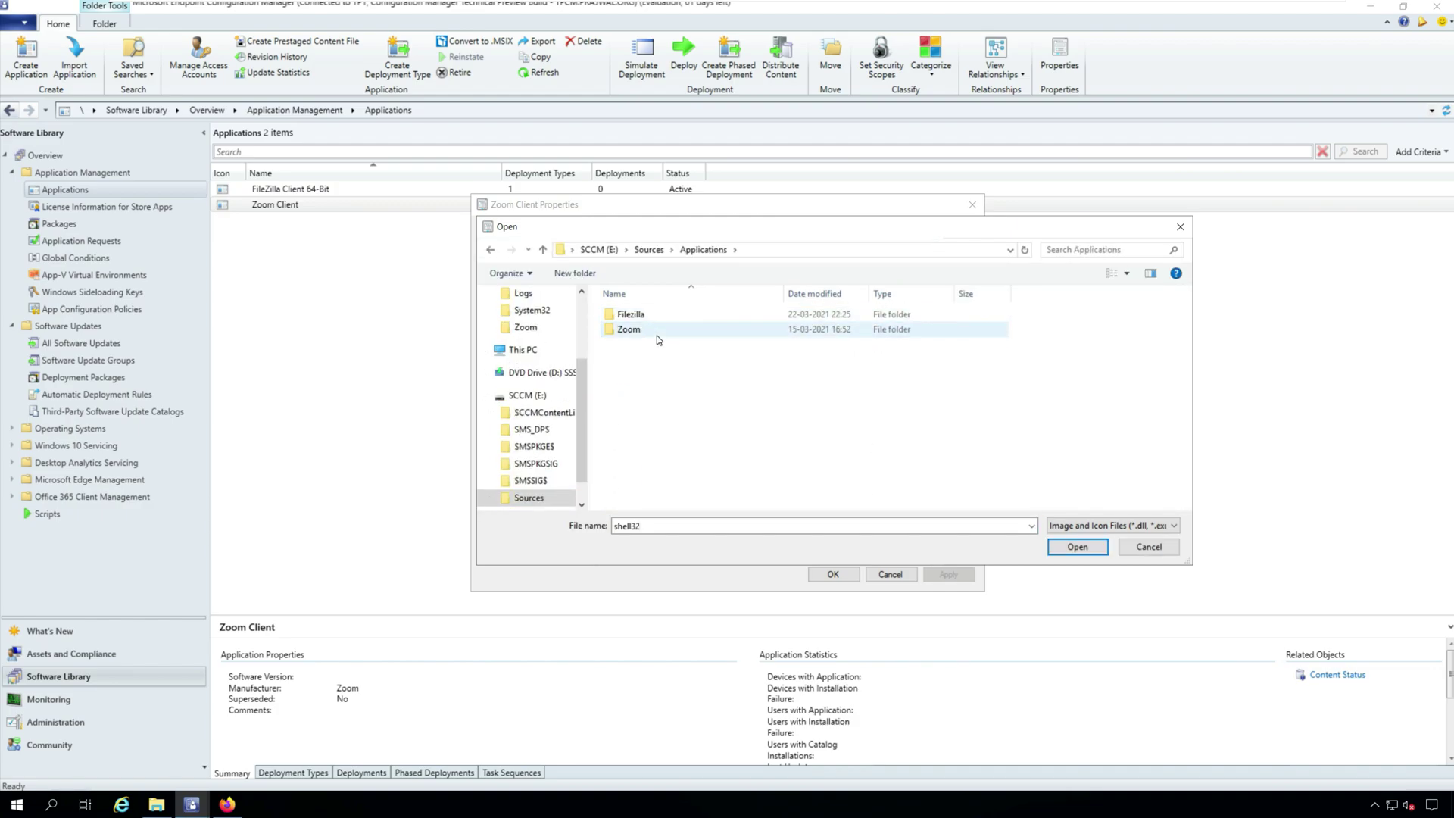
click(643, 332)
double_click(645, 330)
double_click(633, 314)
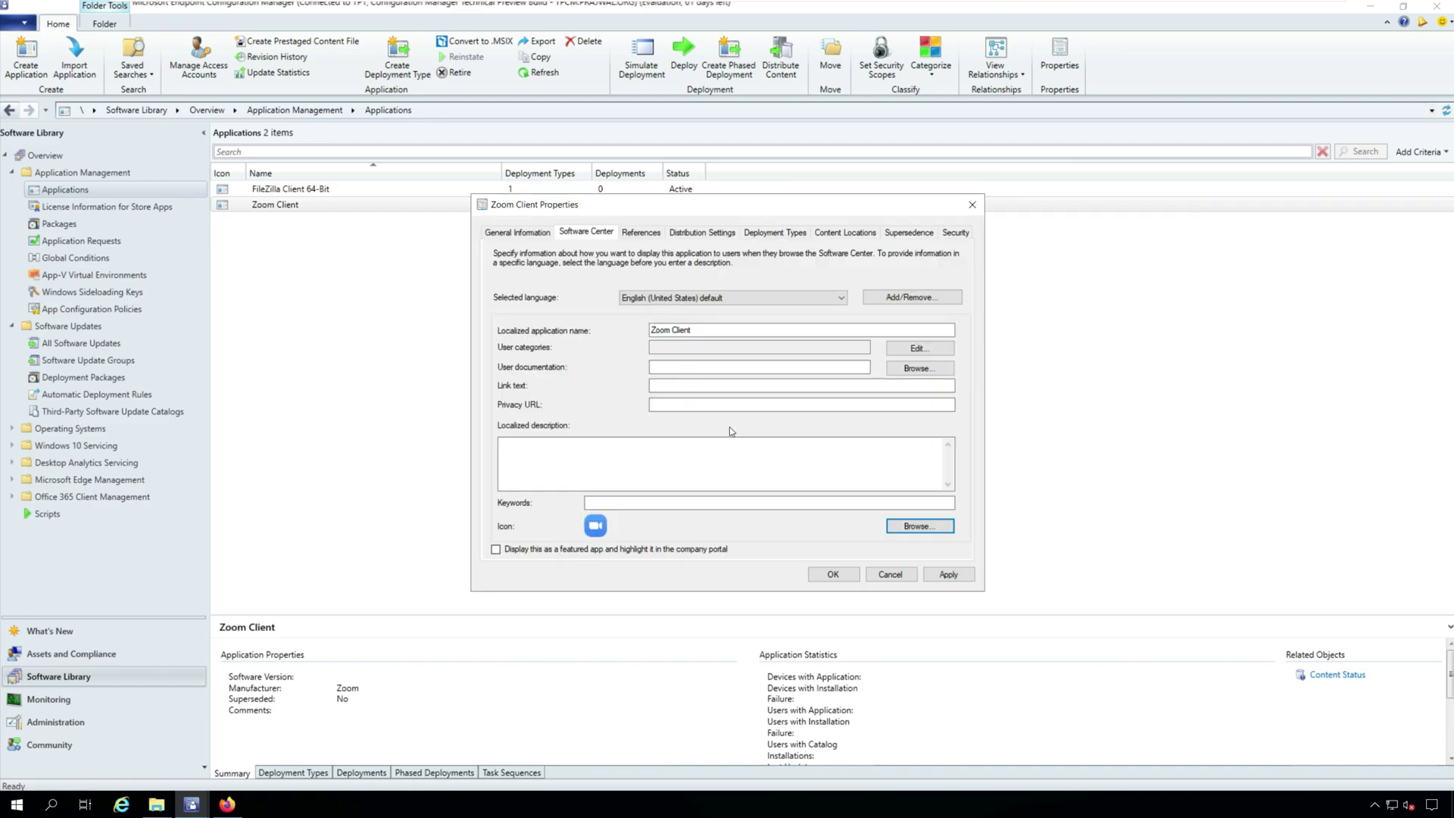
click(947, 573)
click(842, 577)
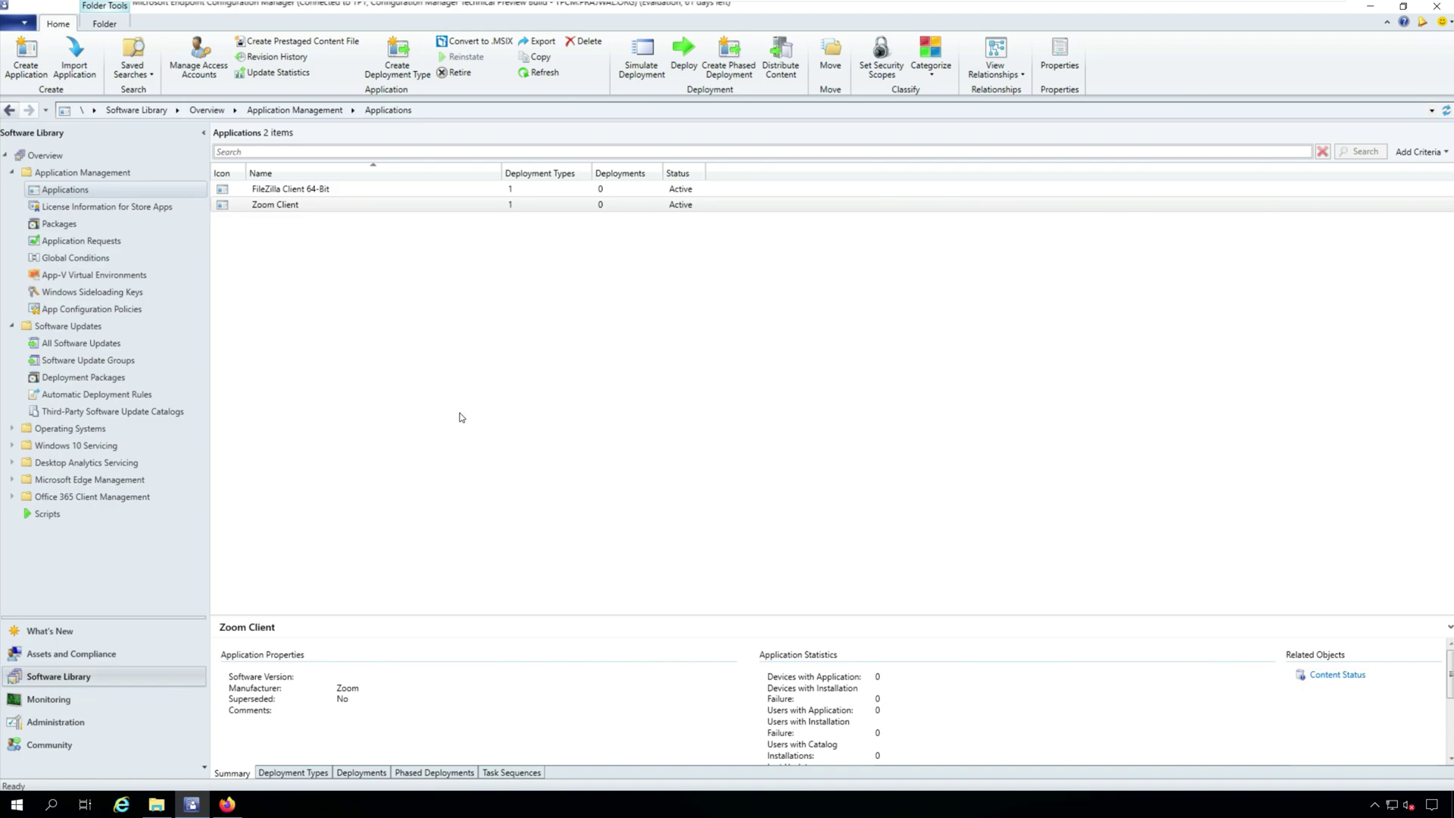
- Deploy Zoom Client to the All Desktop and Server Clients device collection
right_click(386, 205)
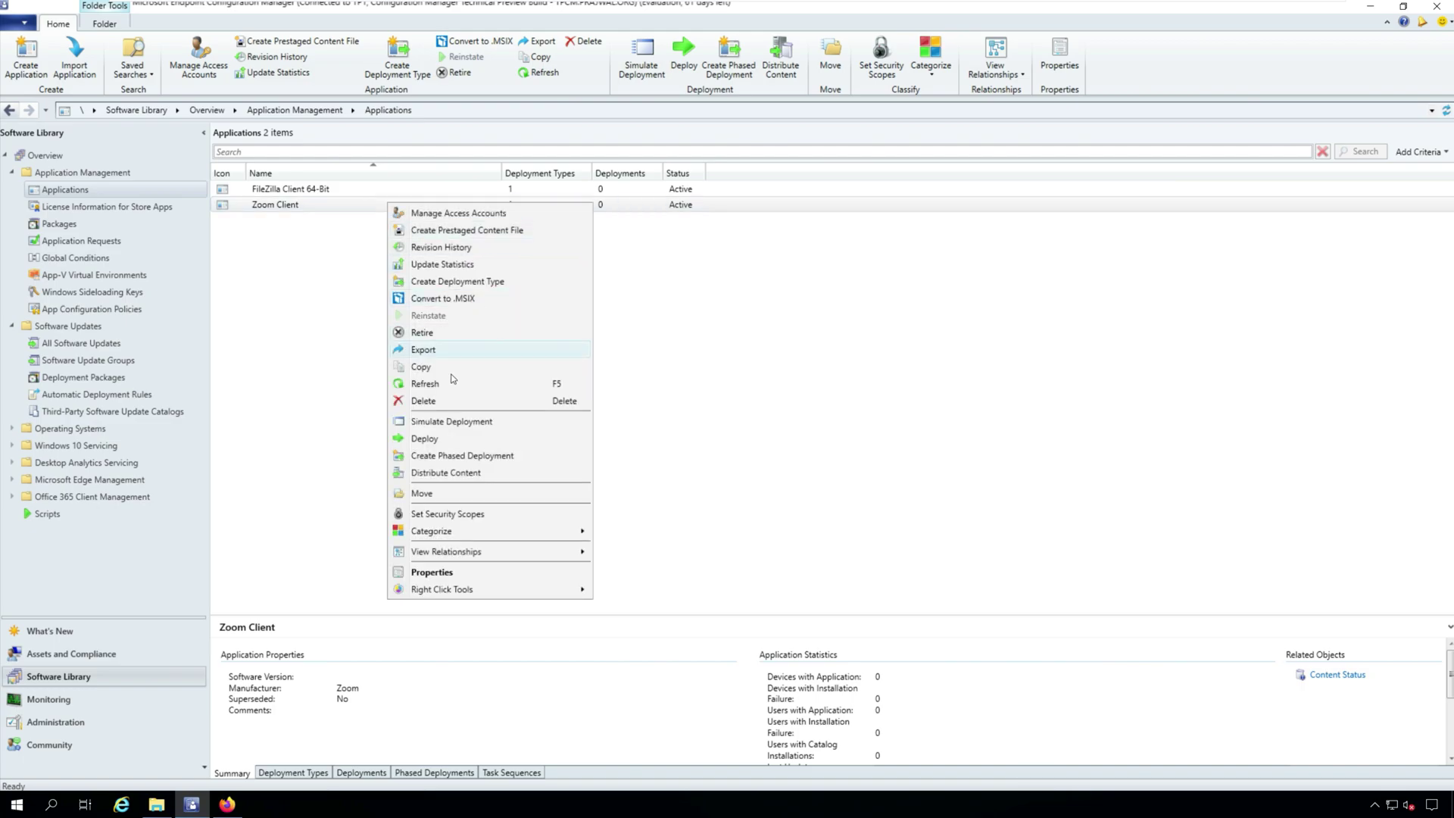
click(424, 438)
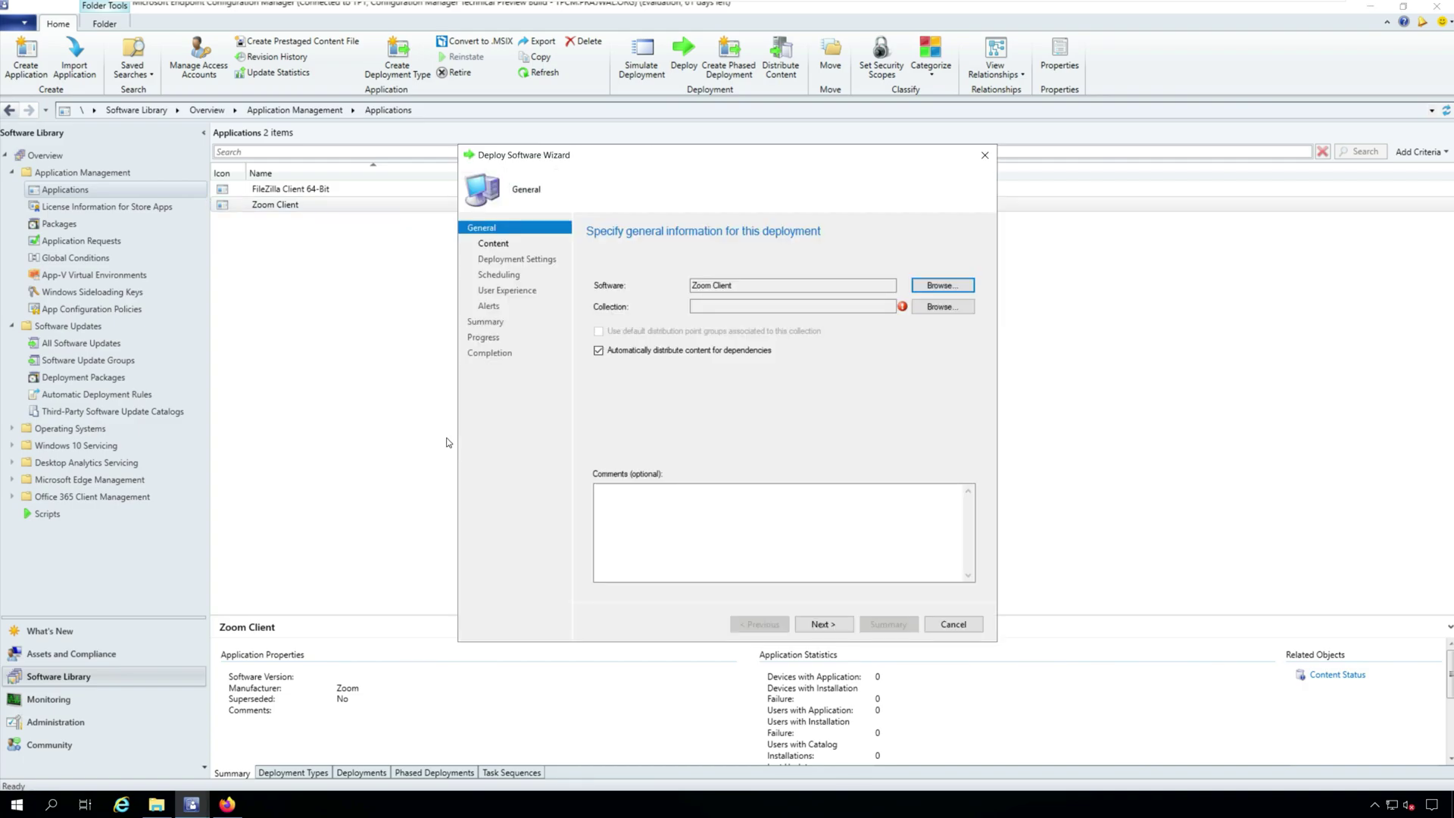
click(952, 310)
click(569, 260)
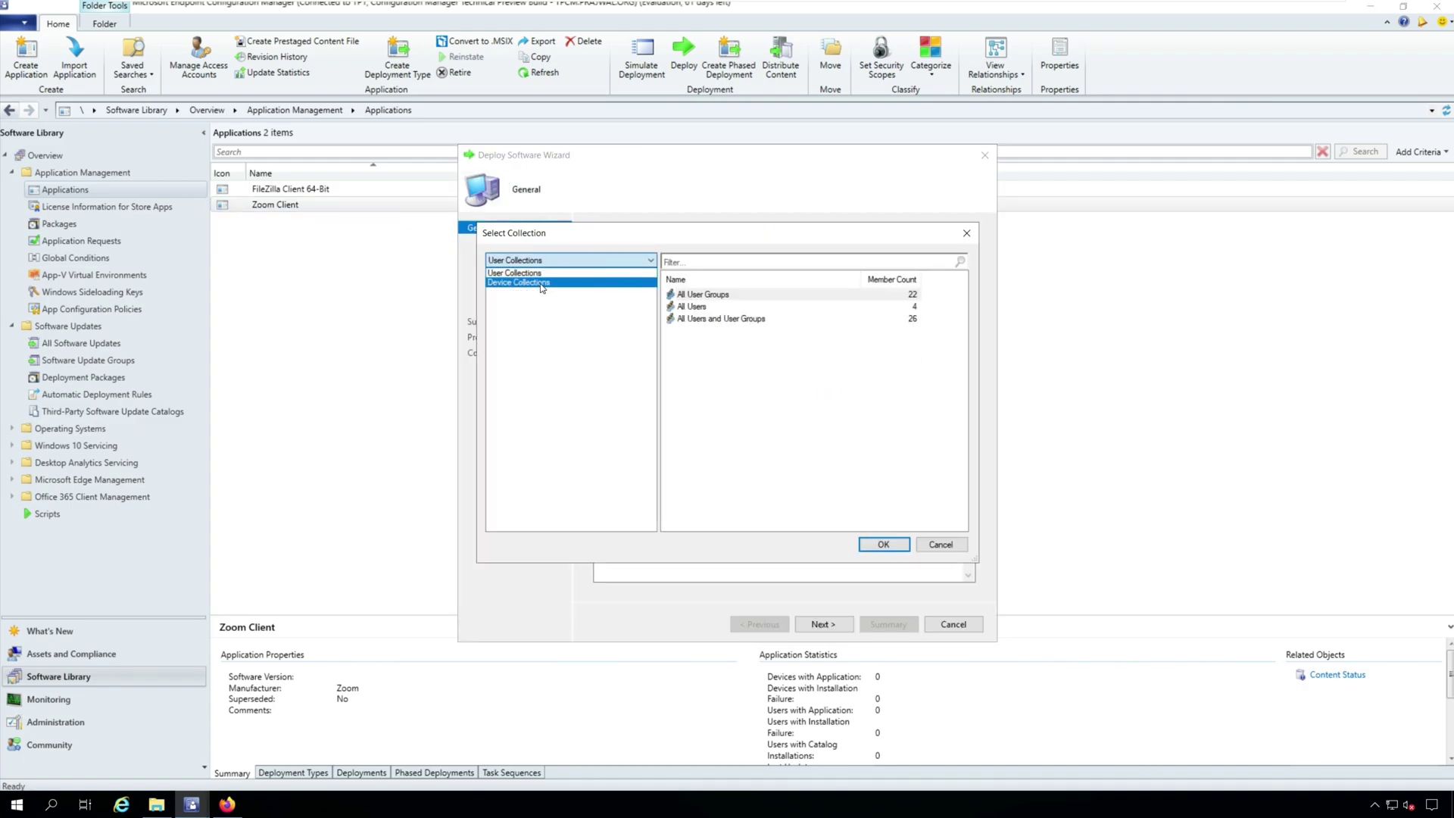
click(542, 283)
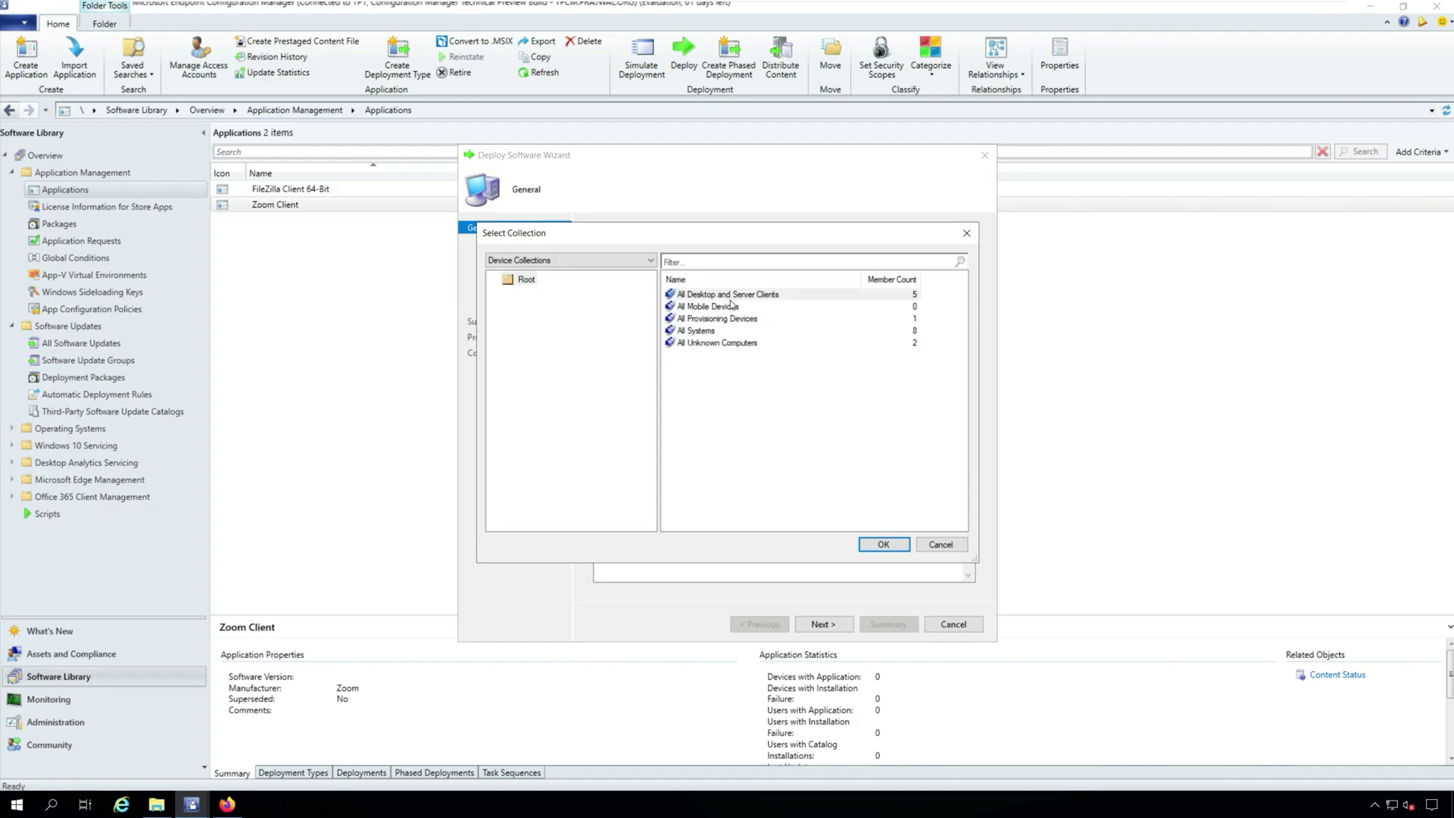
double_click(728, 295)
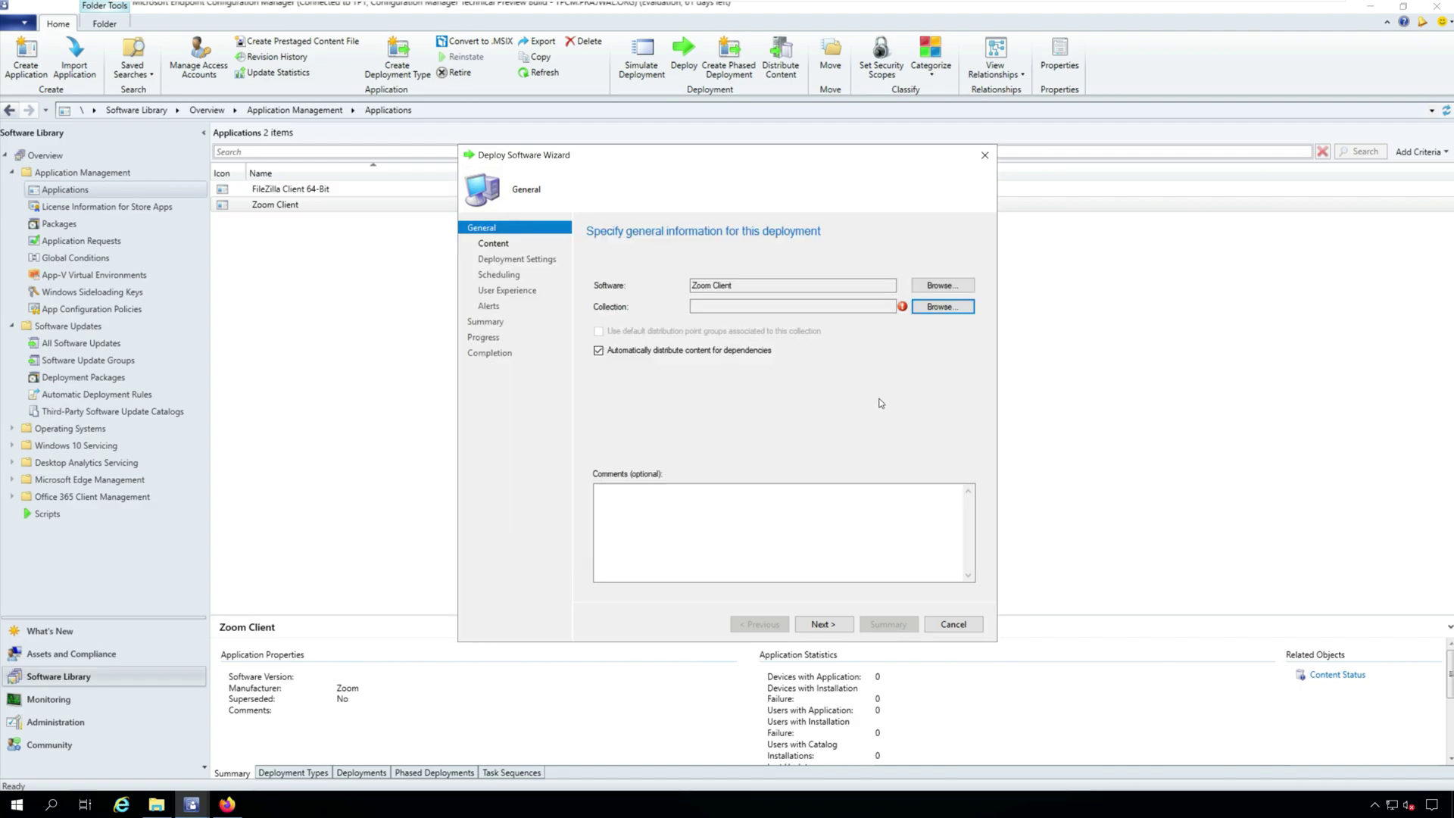
click(824, 624)
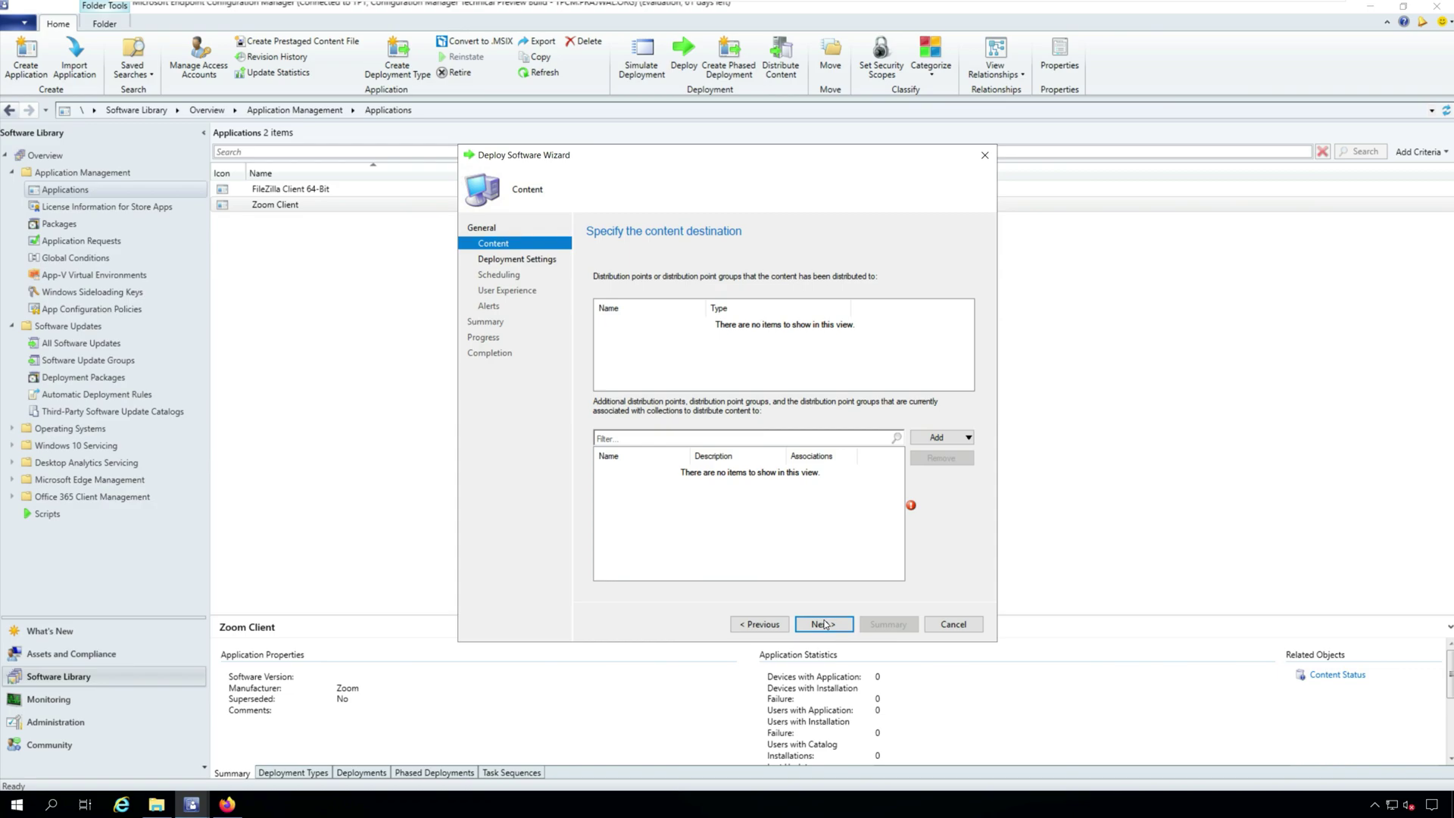
- Add the site's distribution point as the deployment's content destination
click(967, 439)
click(999, 453)
click(539, 342)
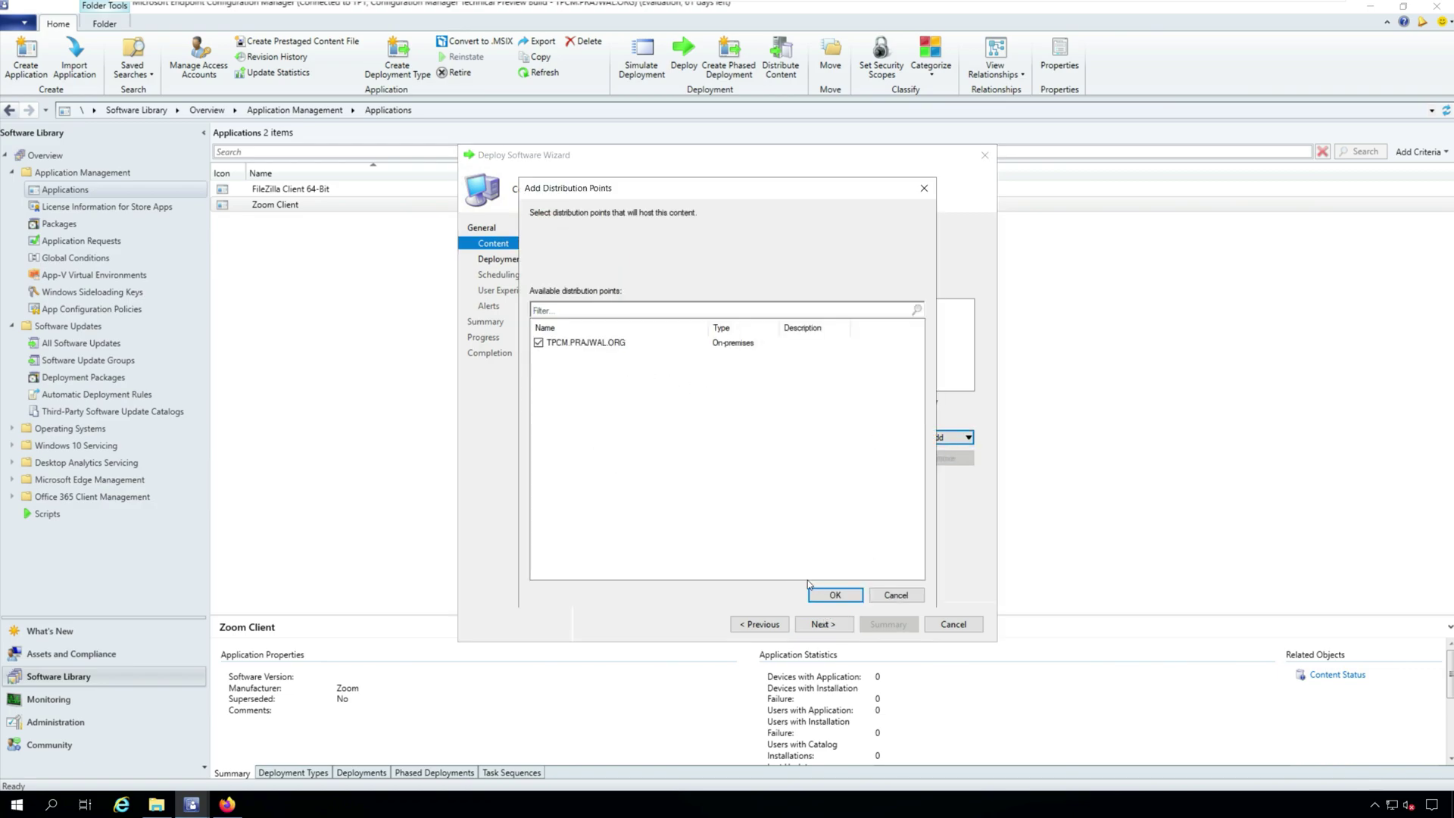
click(834, 594)
click(825, 624)
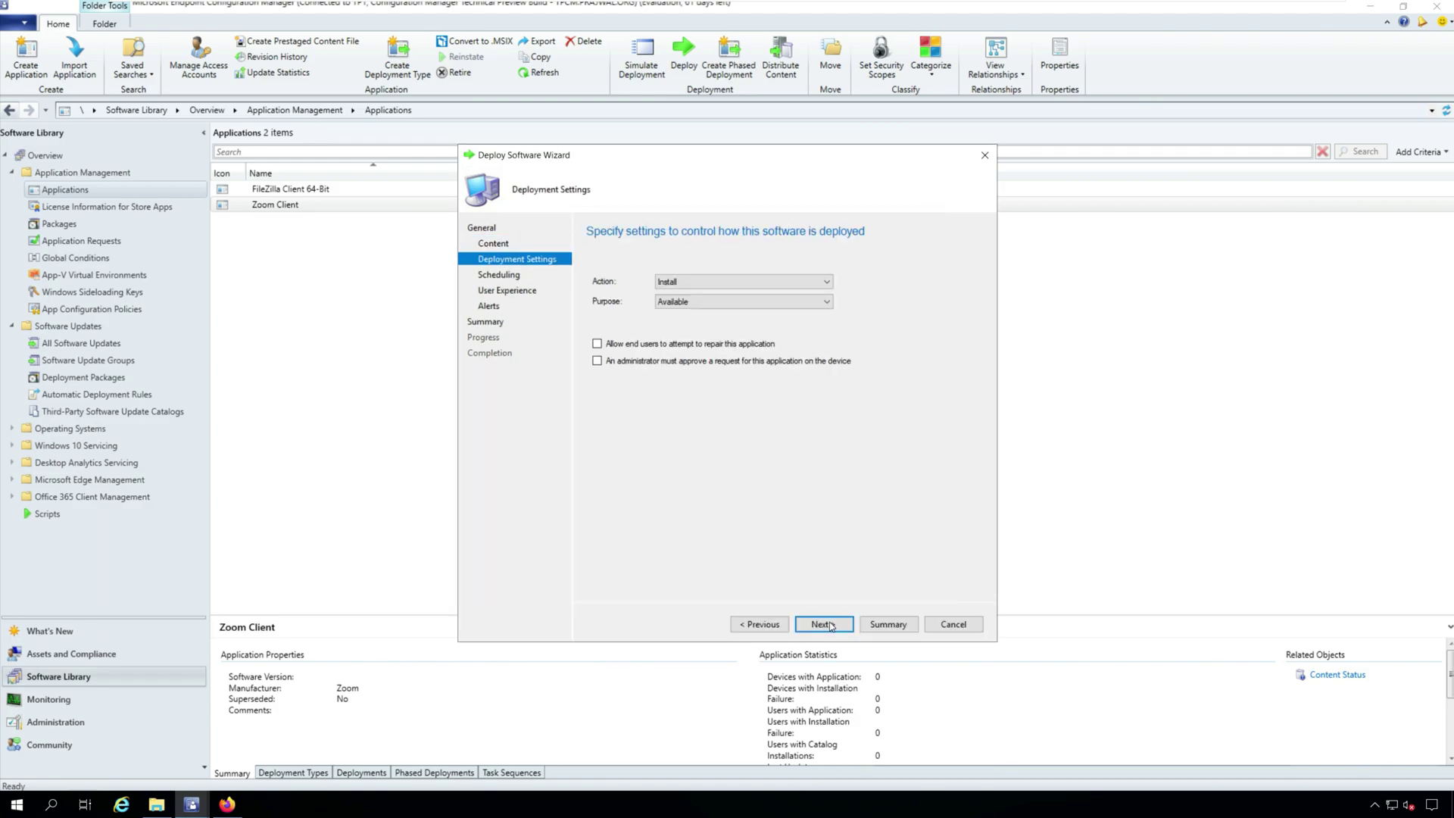
- Keep purpose Available, show all Software Center notifications, and complete the deployment
click(702, 300)
click(703, 300)
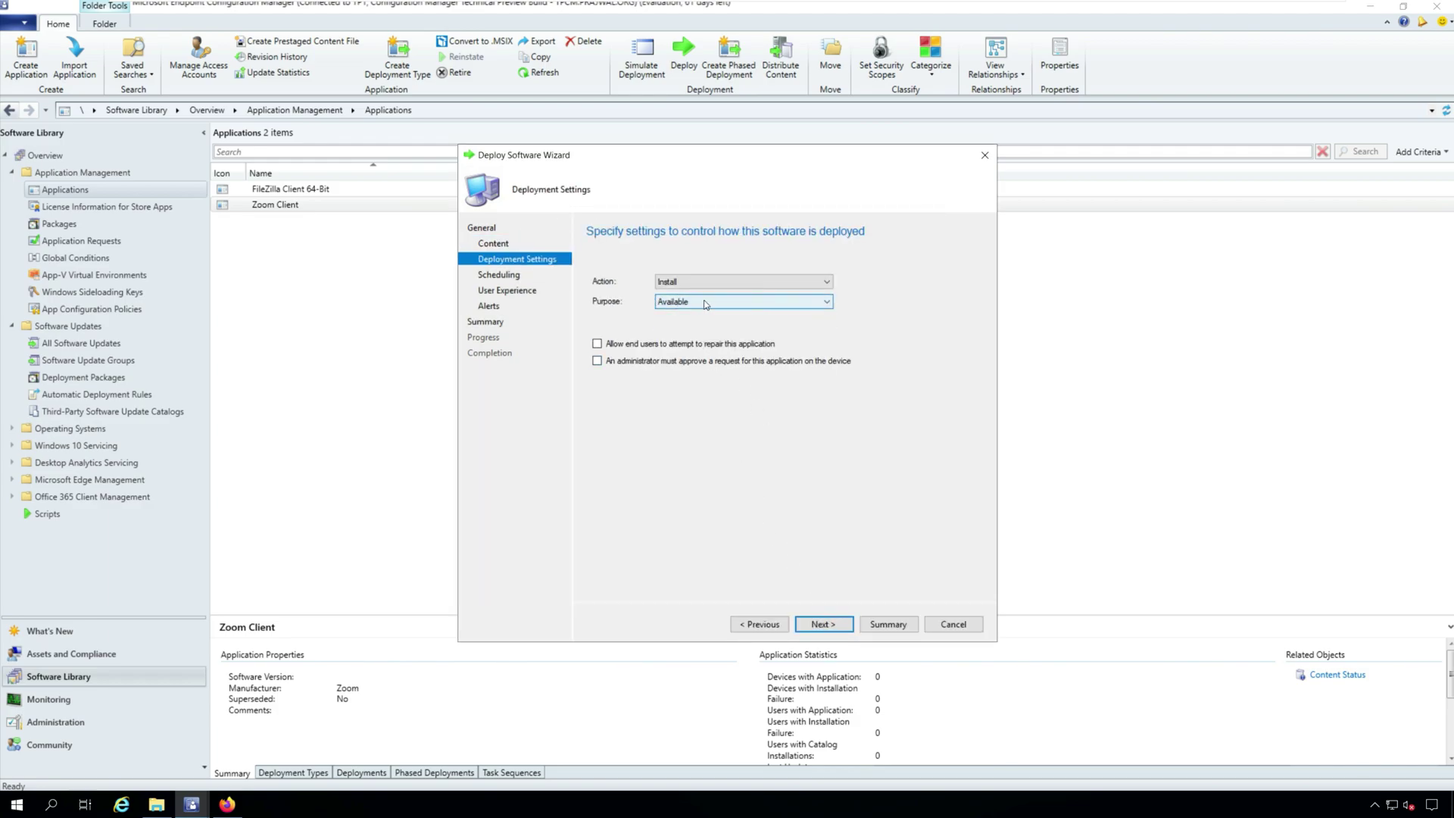
click(820, 625)
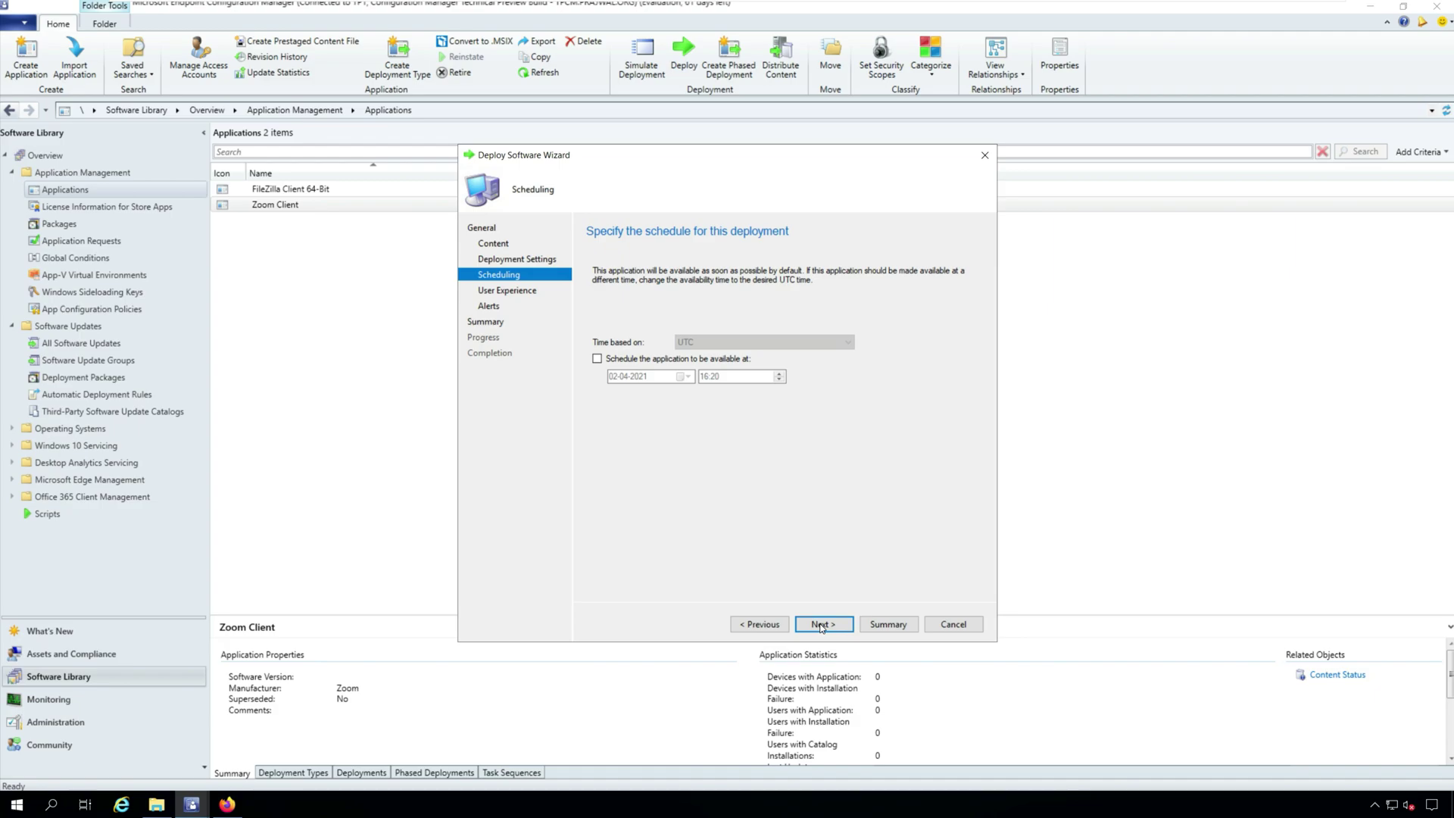
click(820, 625)
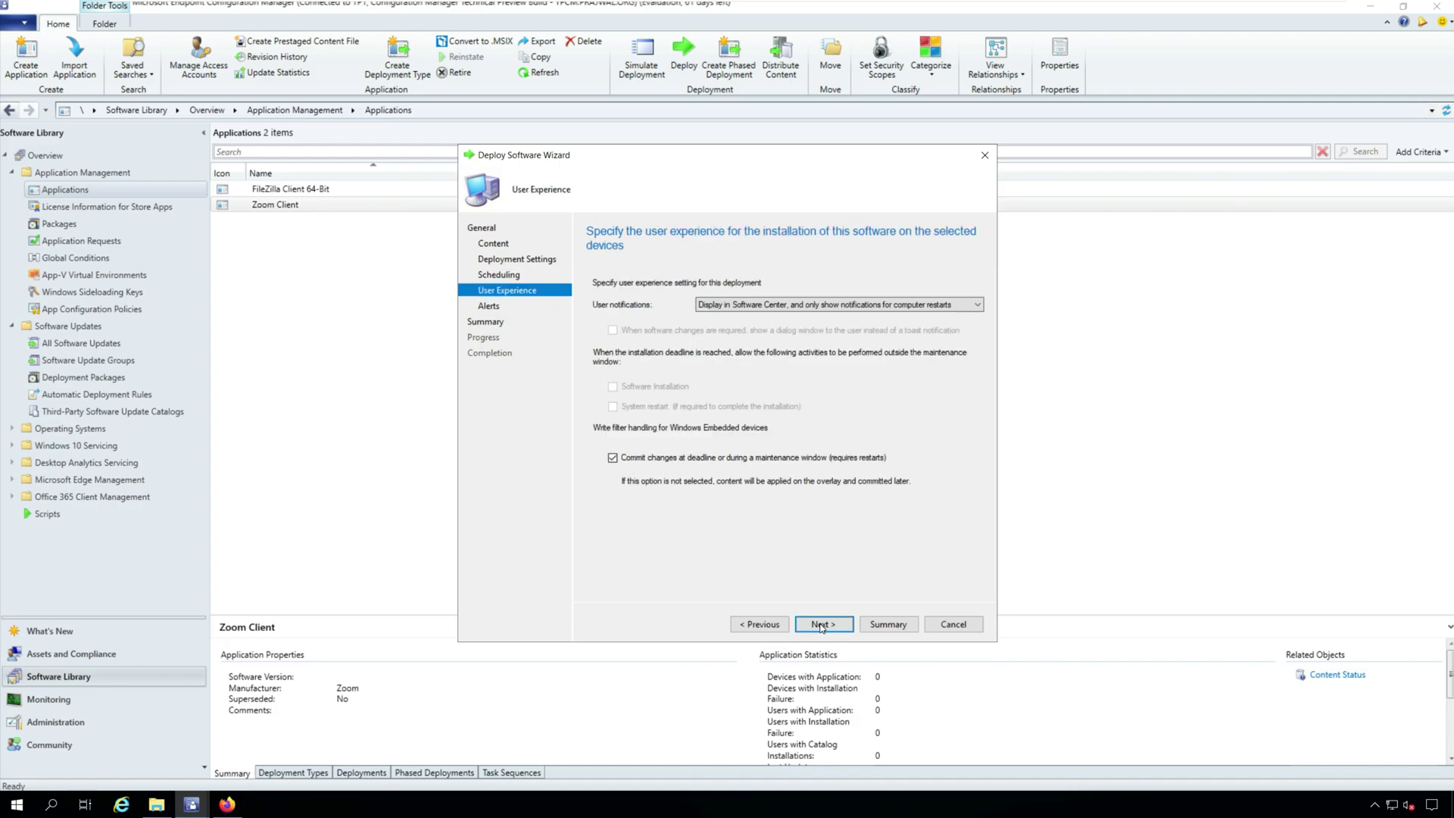
click(788, 297)
click(795, 314)
click(824, 623)
click(824, 623)
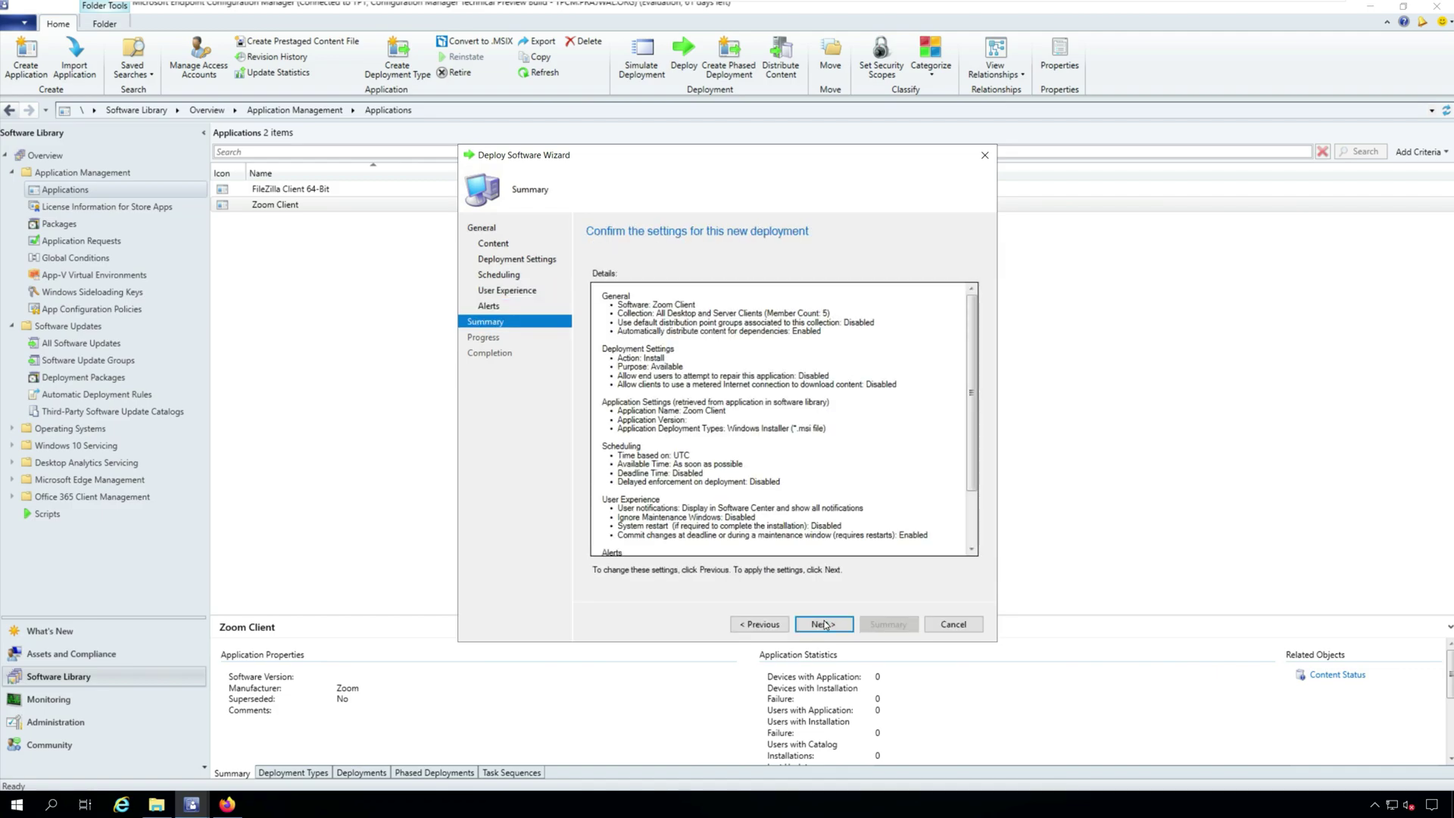
click(824, 623)
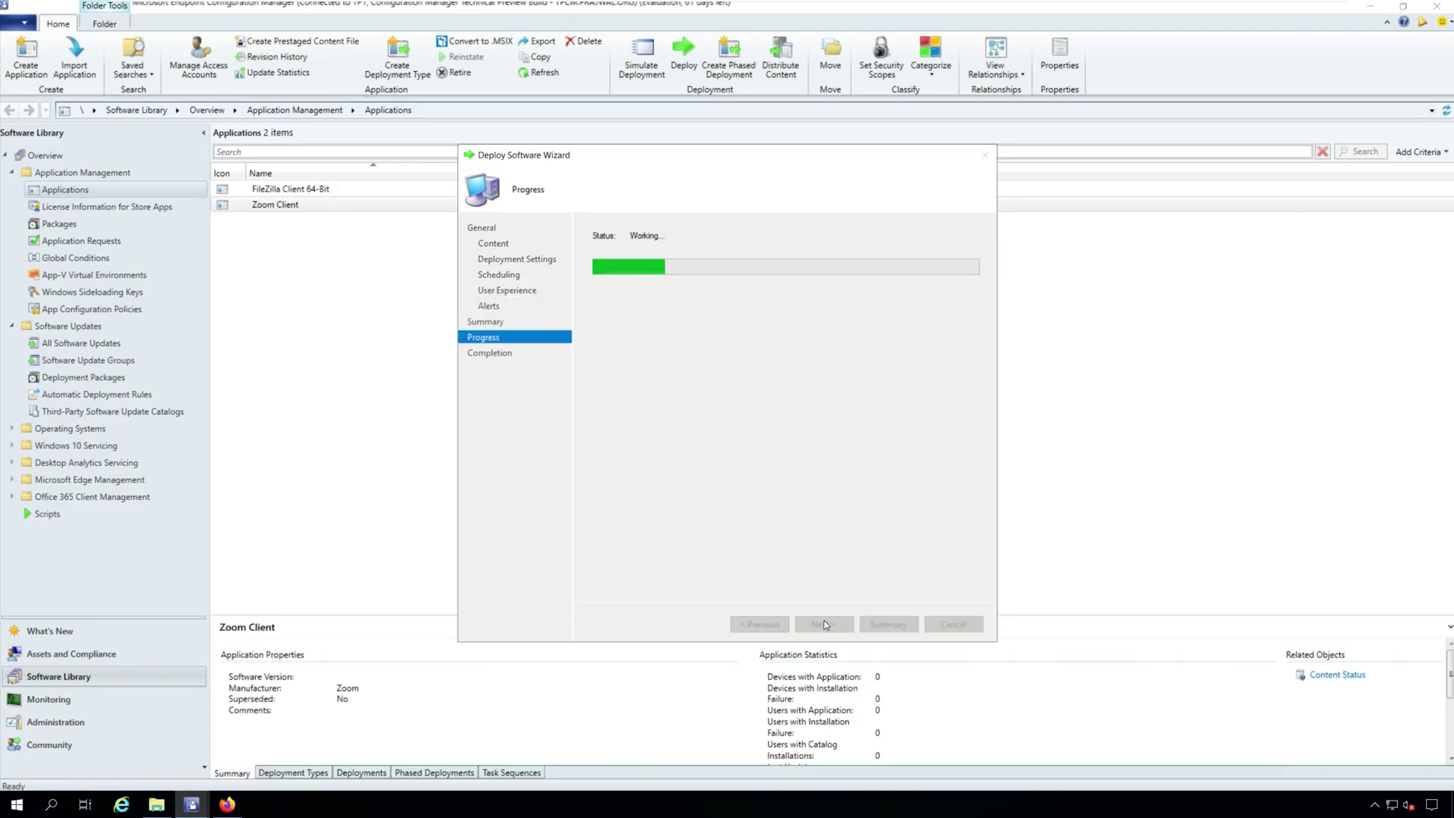
click(954, 624)
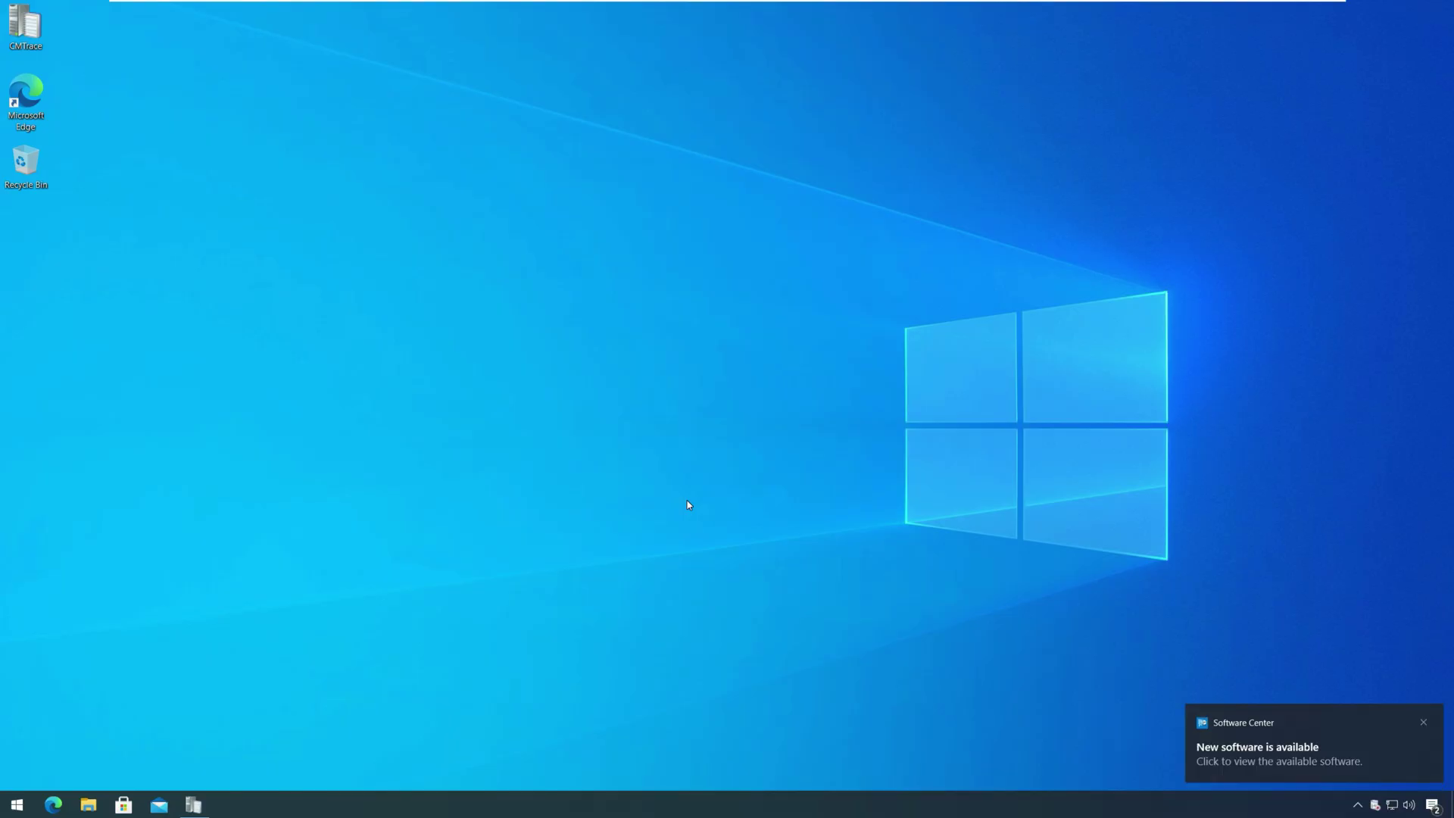
- Install Zoom Client from the new software notification in Software Center until it shows Installed
click(1224, 751)
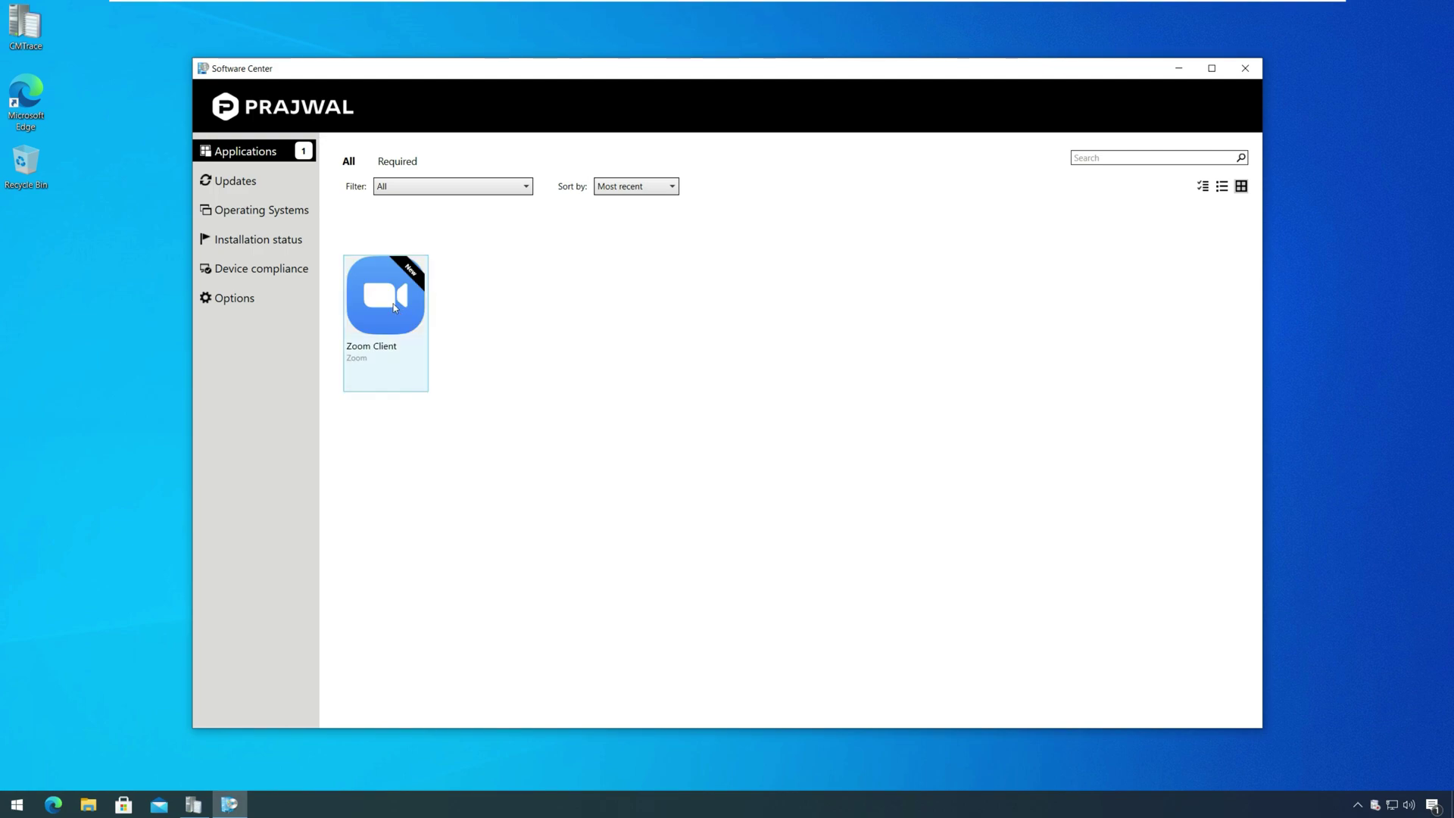
click(394, 308)
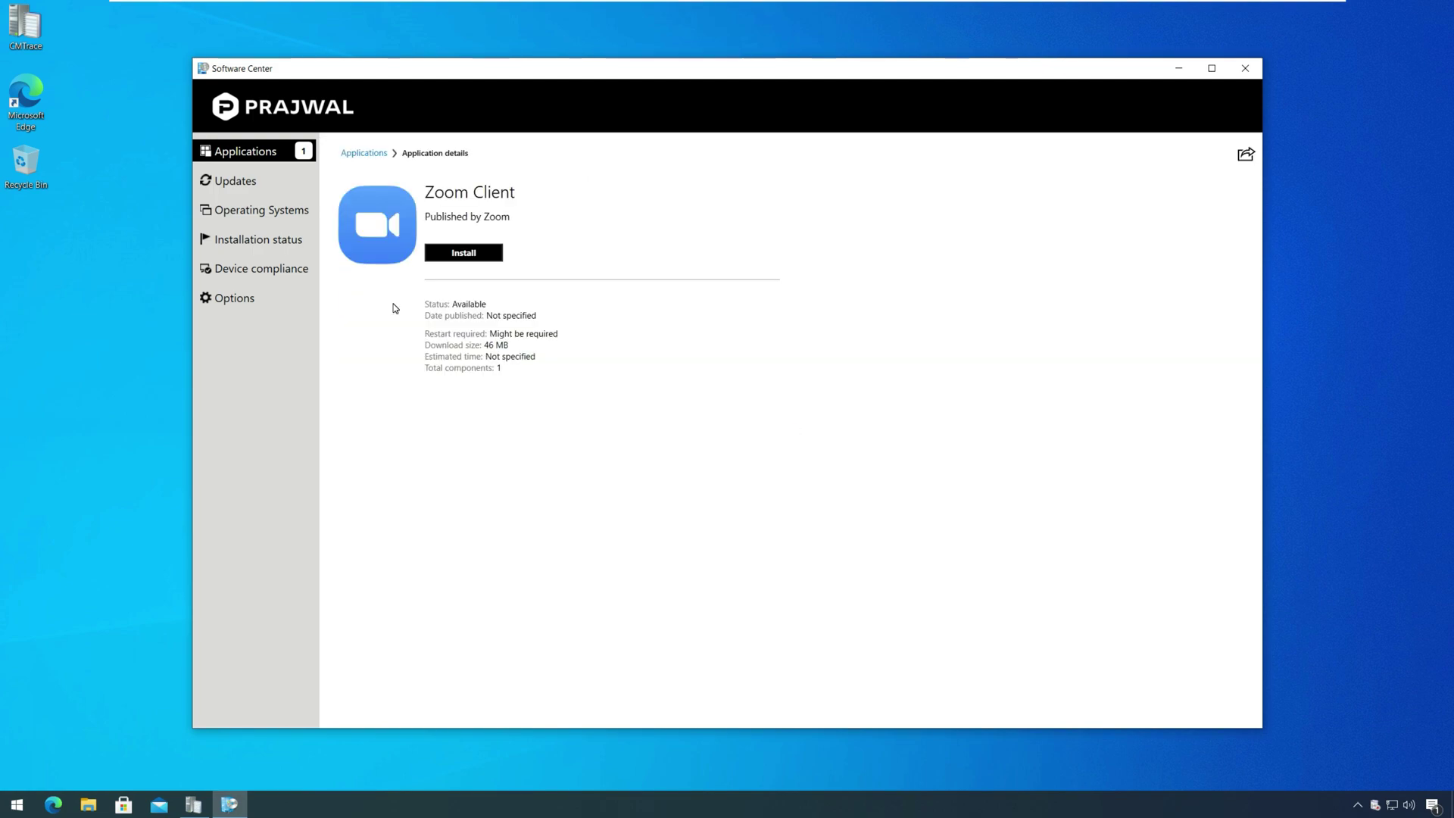
click(467, 257)
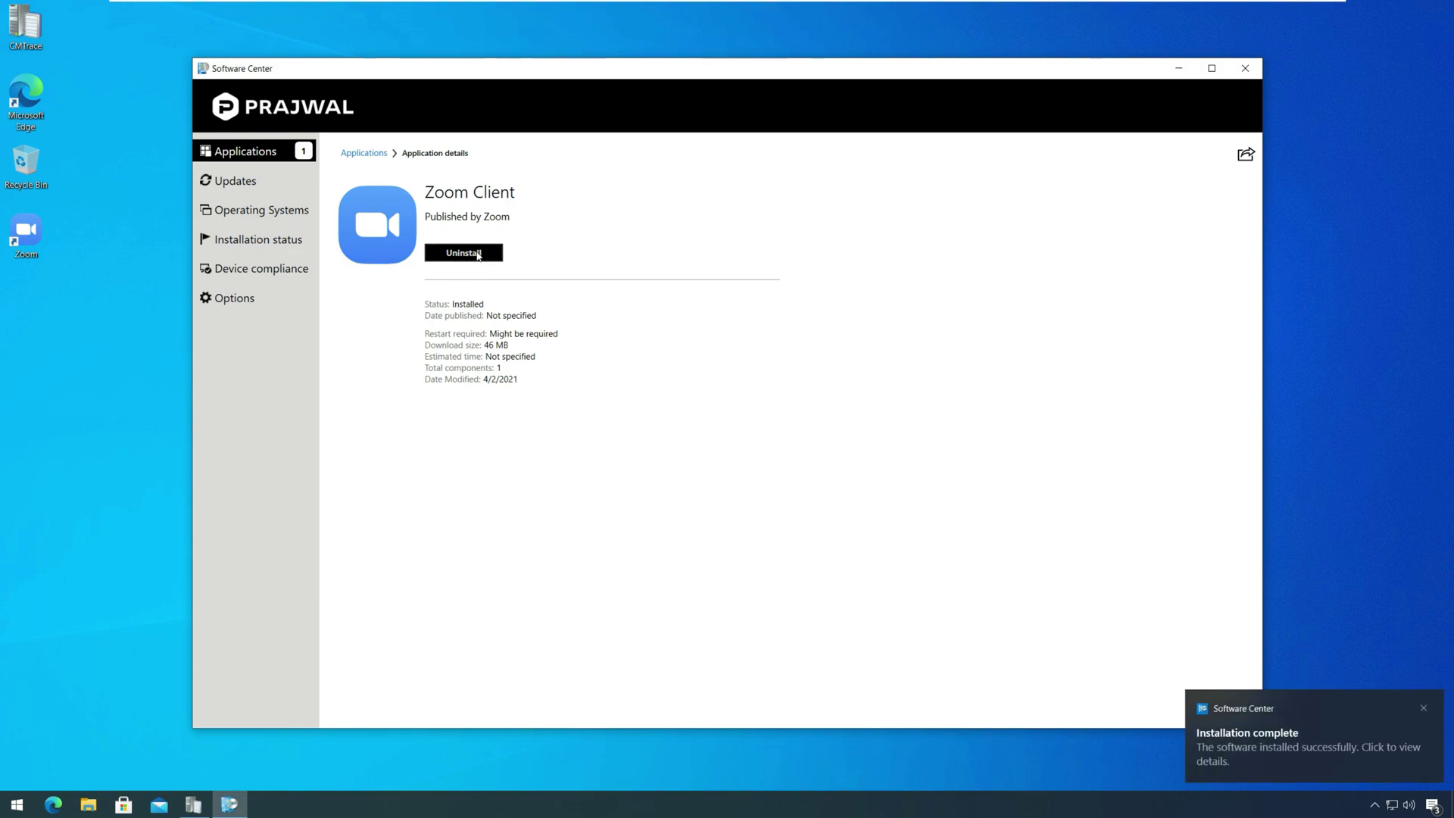
- Open AppEnforce.log from the recent files in Configuration Manager Trace Log Tool
double_click(26, 23)
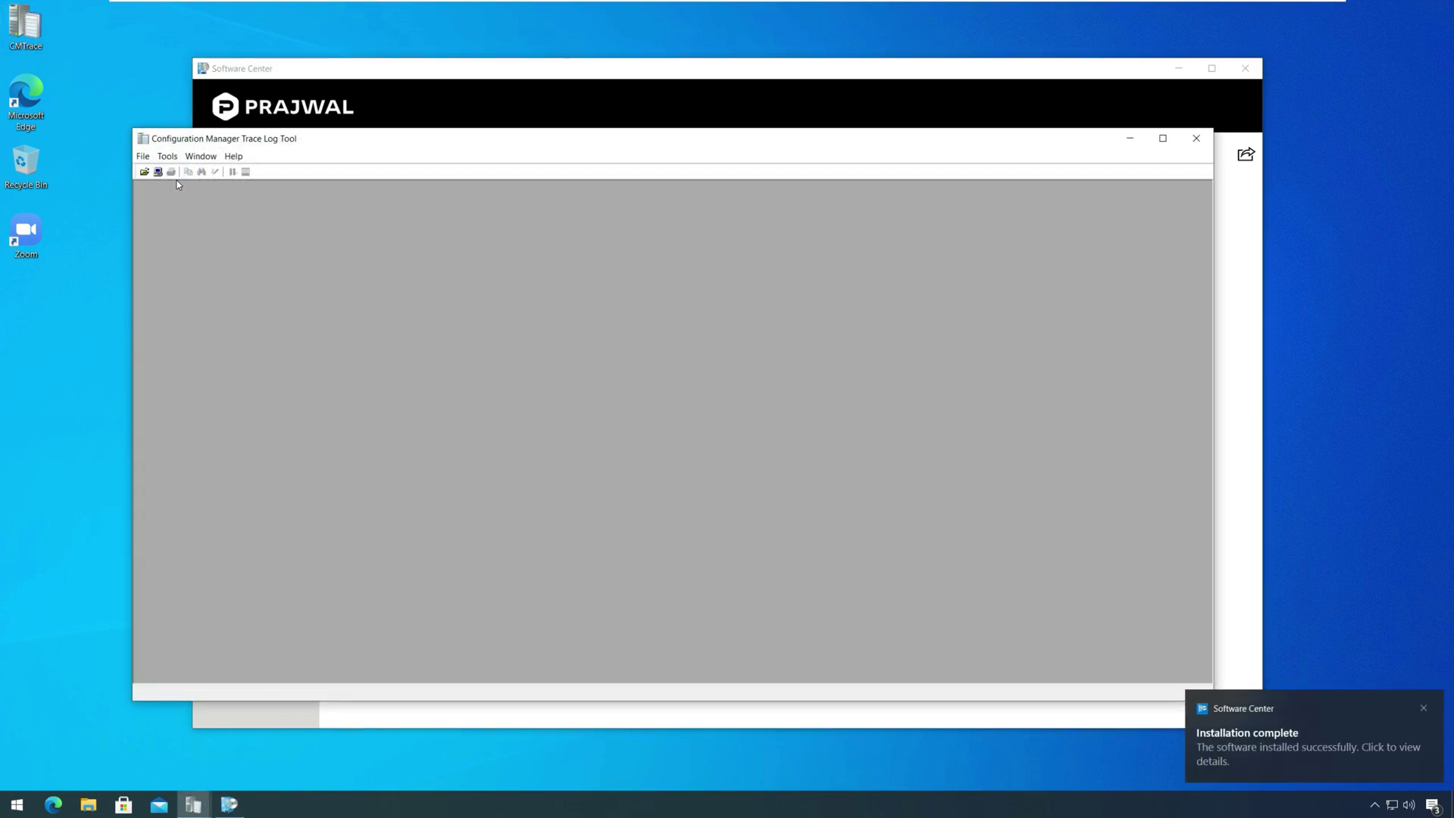
click(141, 157)
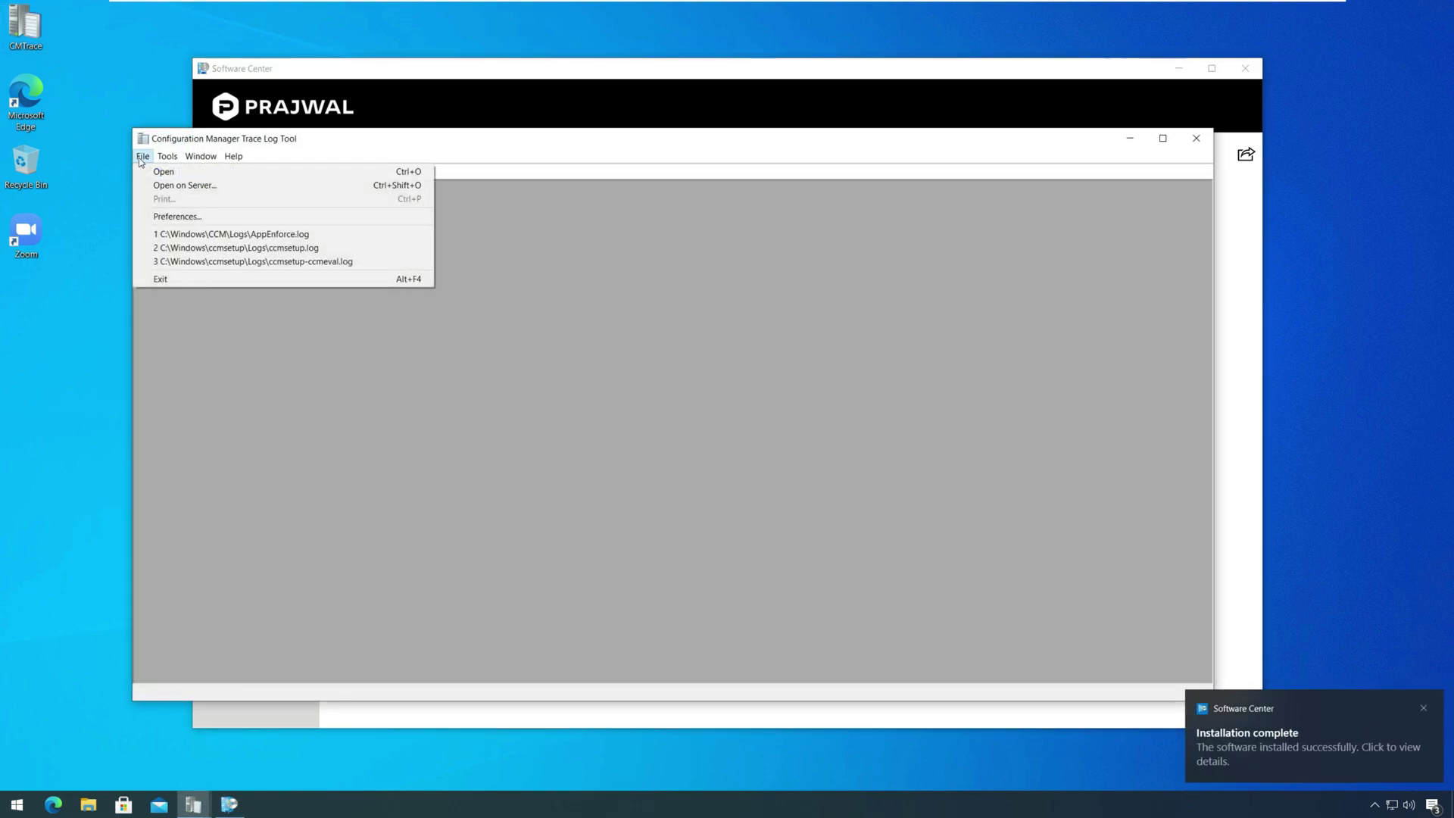
click(280, 237)
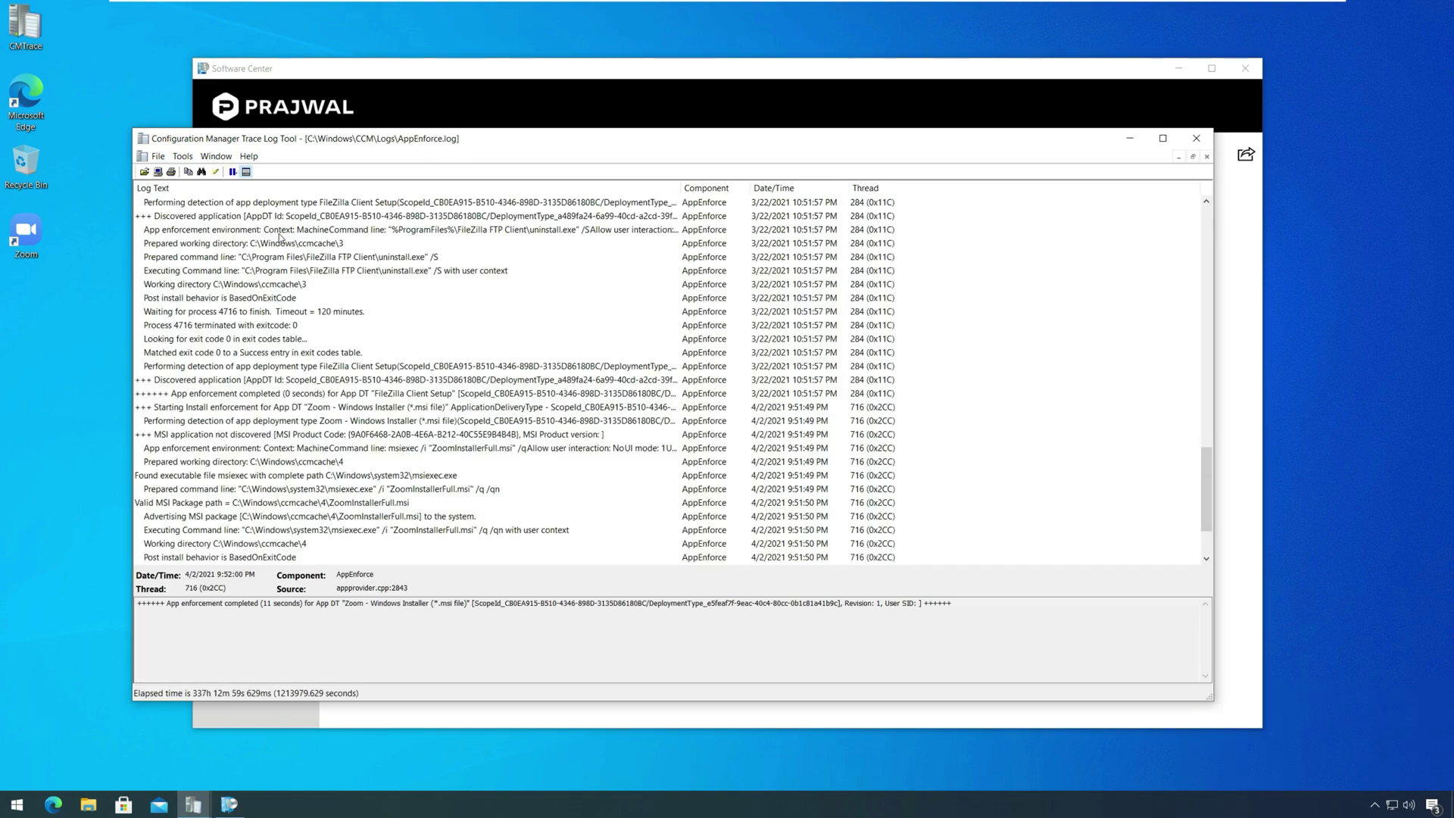
- Check the line matching exit code 0 to success, then minimize Software Center to show the desktop
click(277, 505)
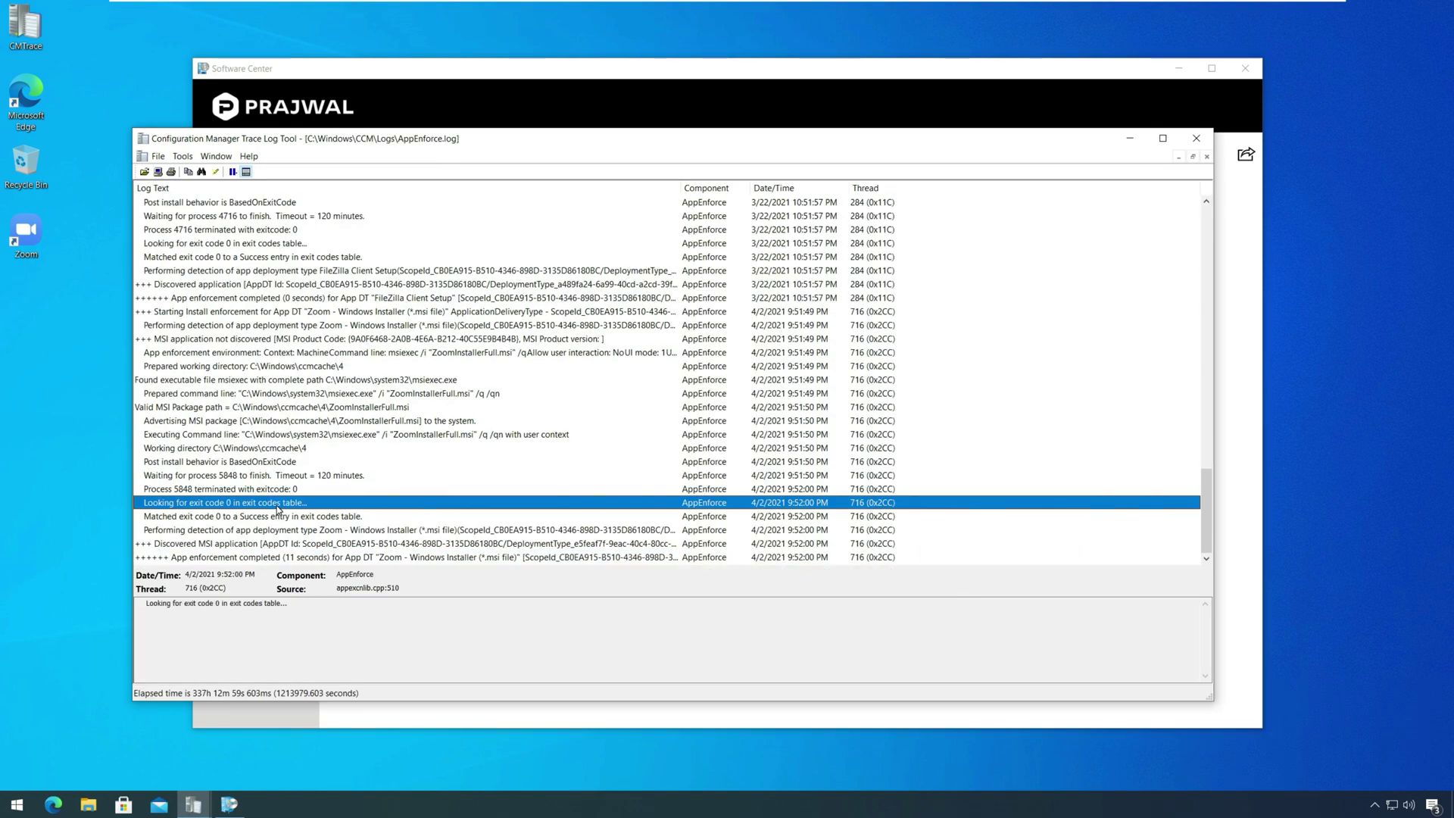
click(277, 521)
key(Tab)
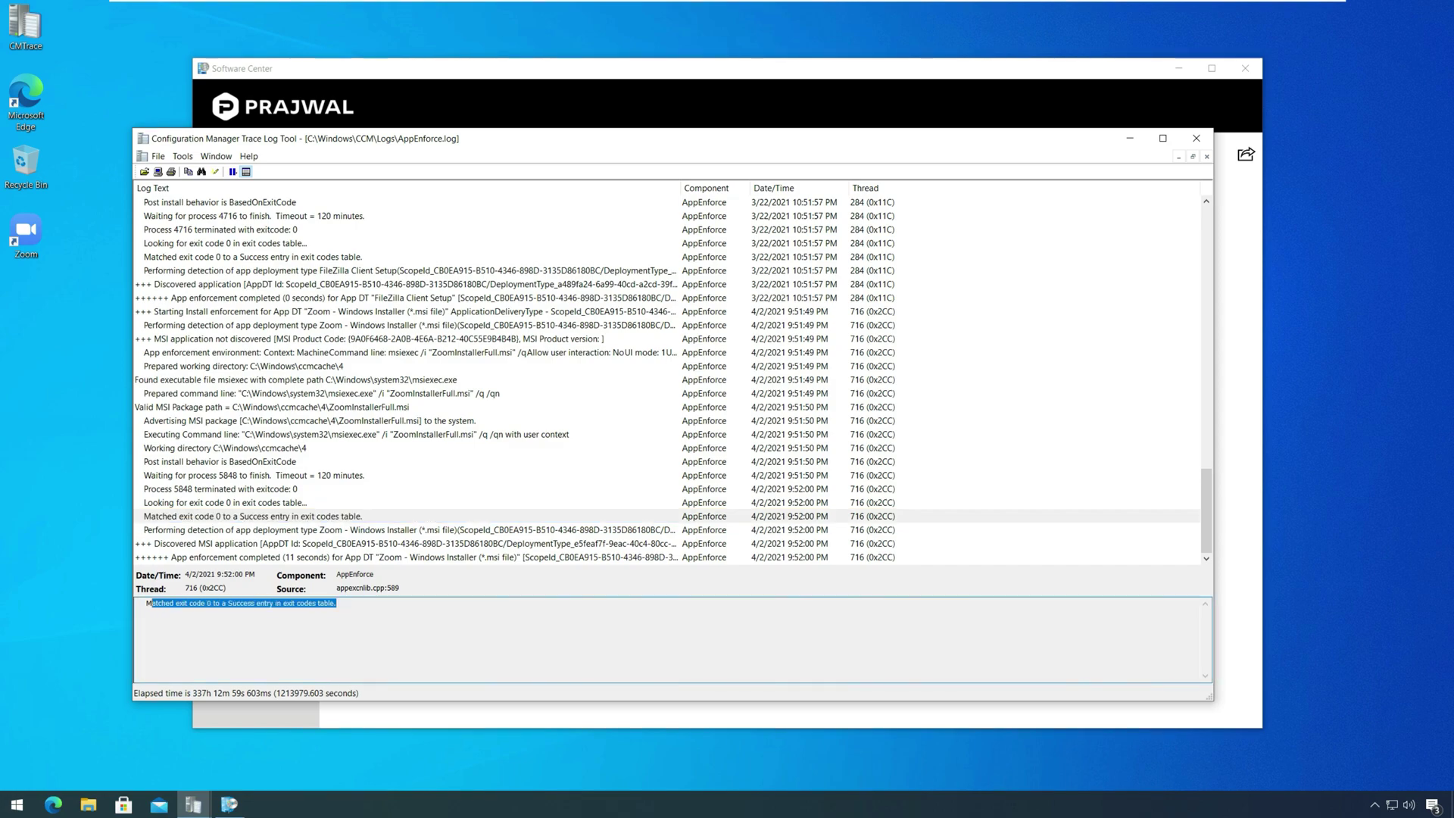
click(306, 604)
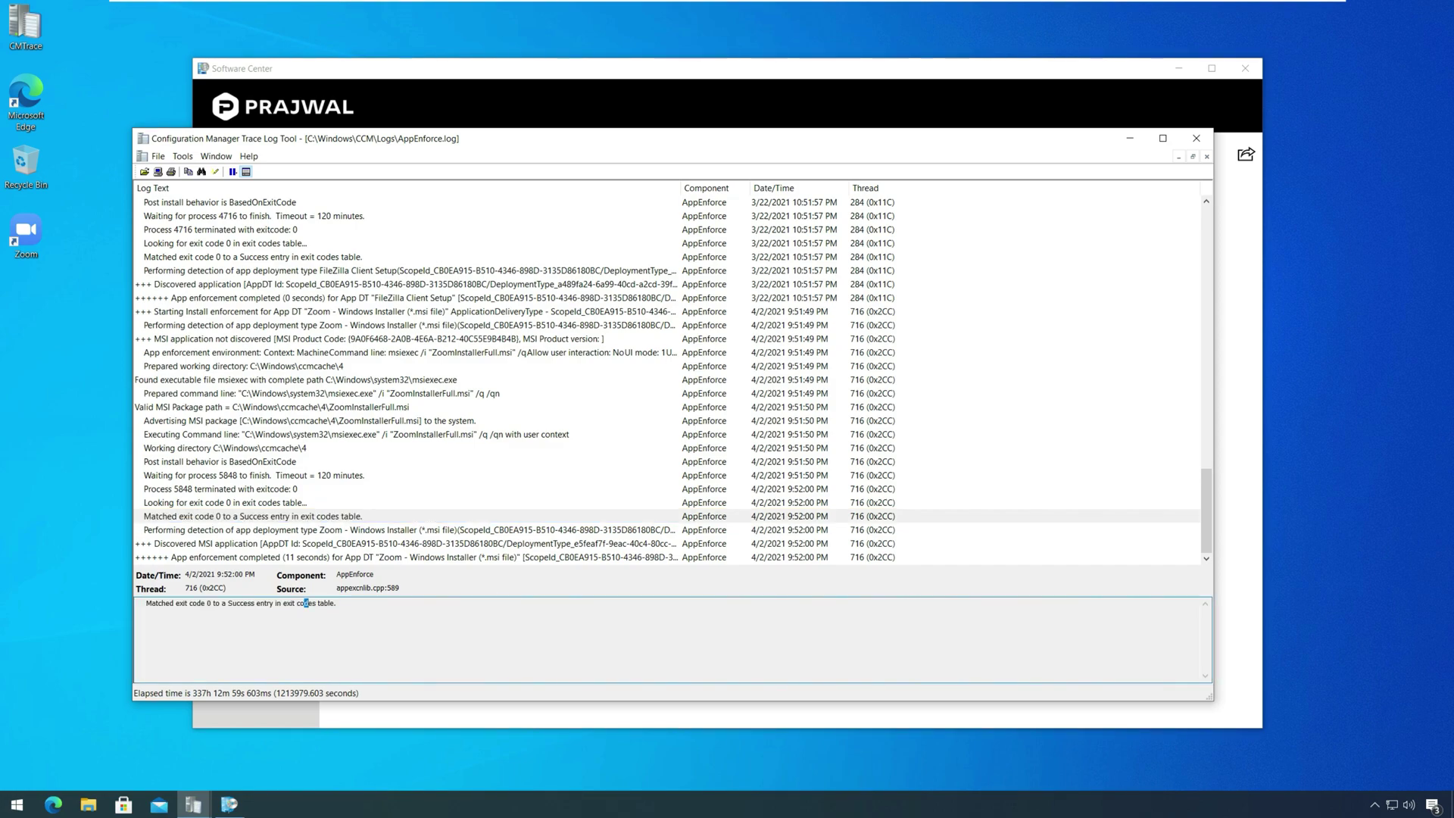
click(553, 73)
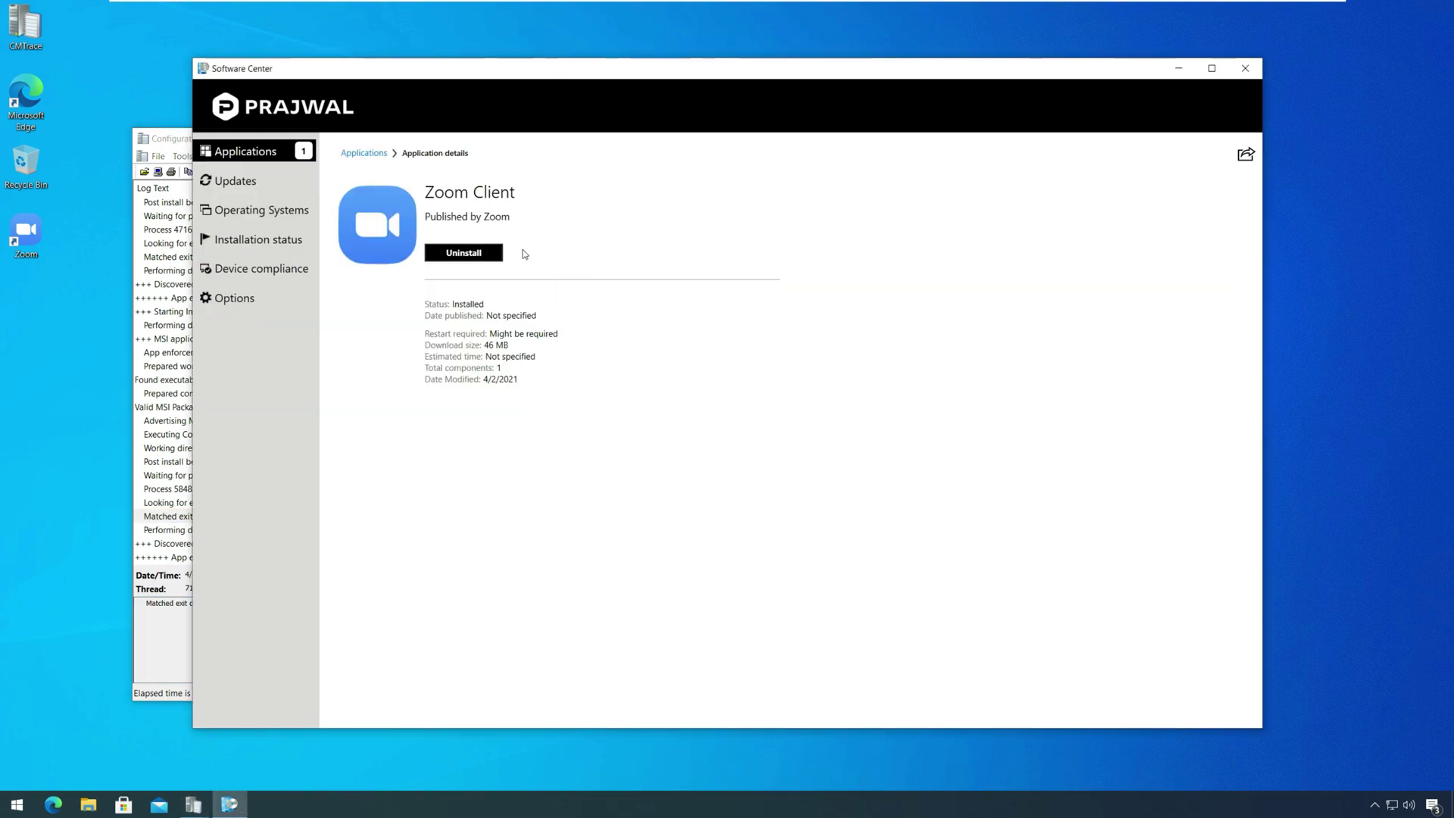
click(1178, 68)
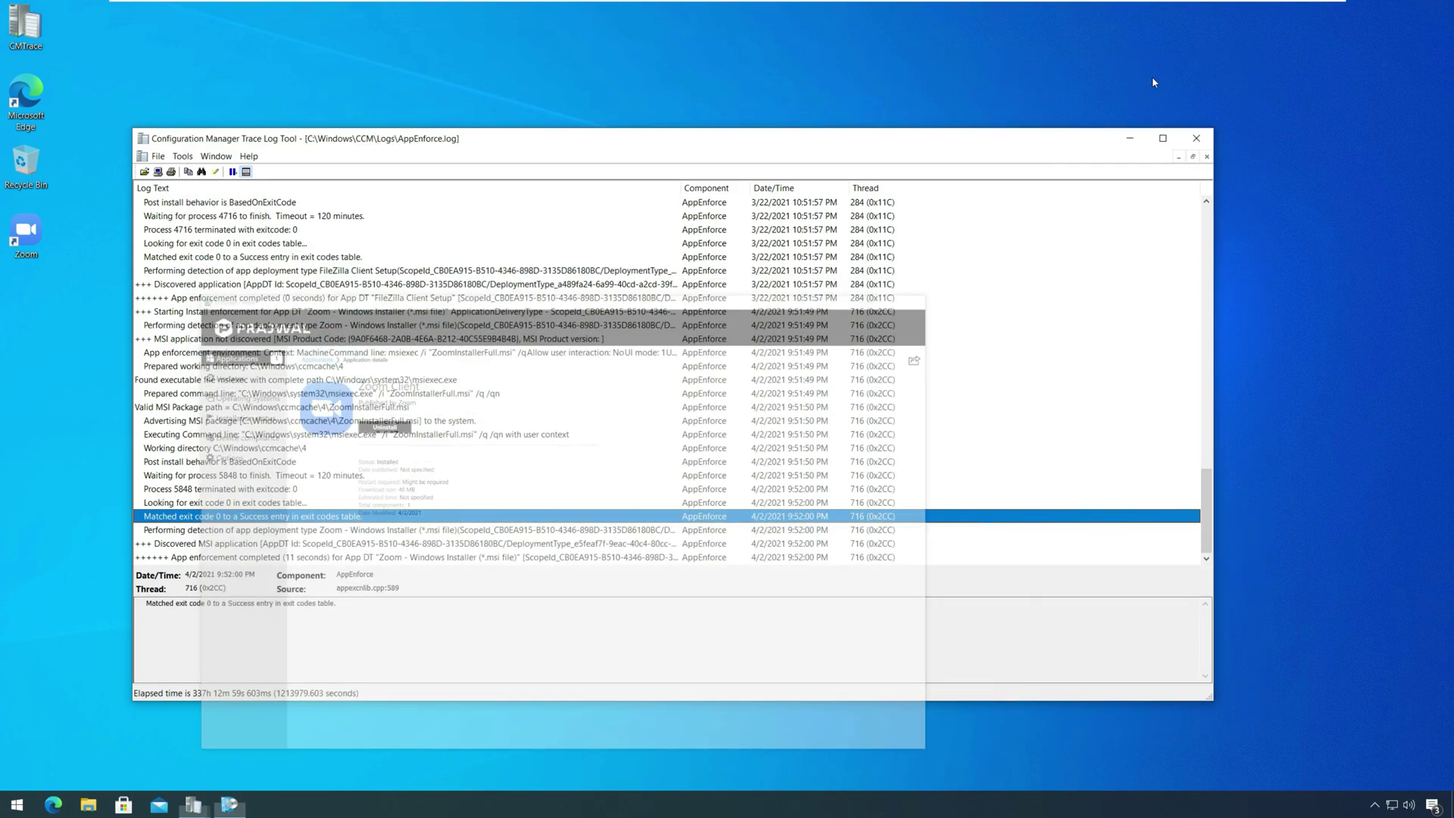
click(1127, 138)
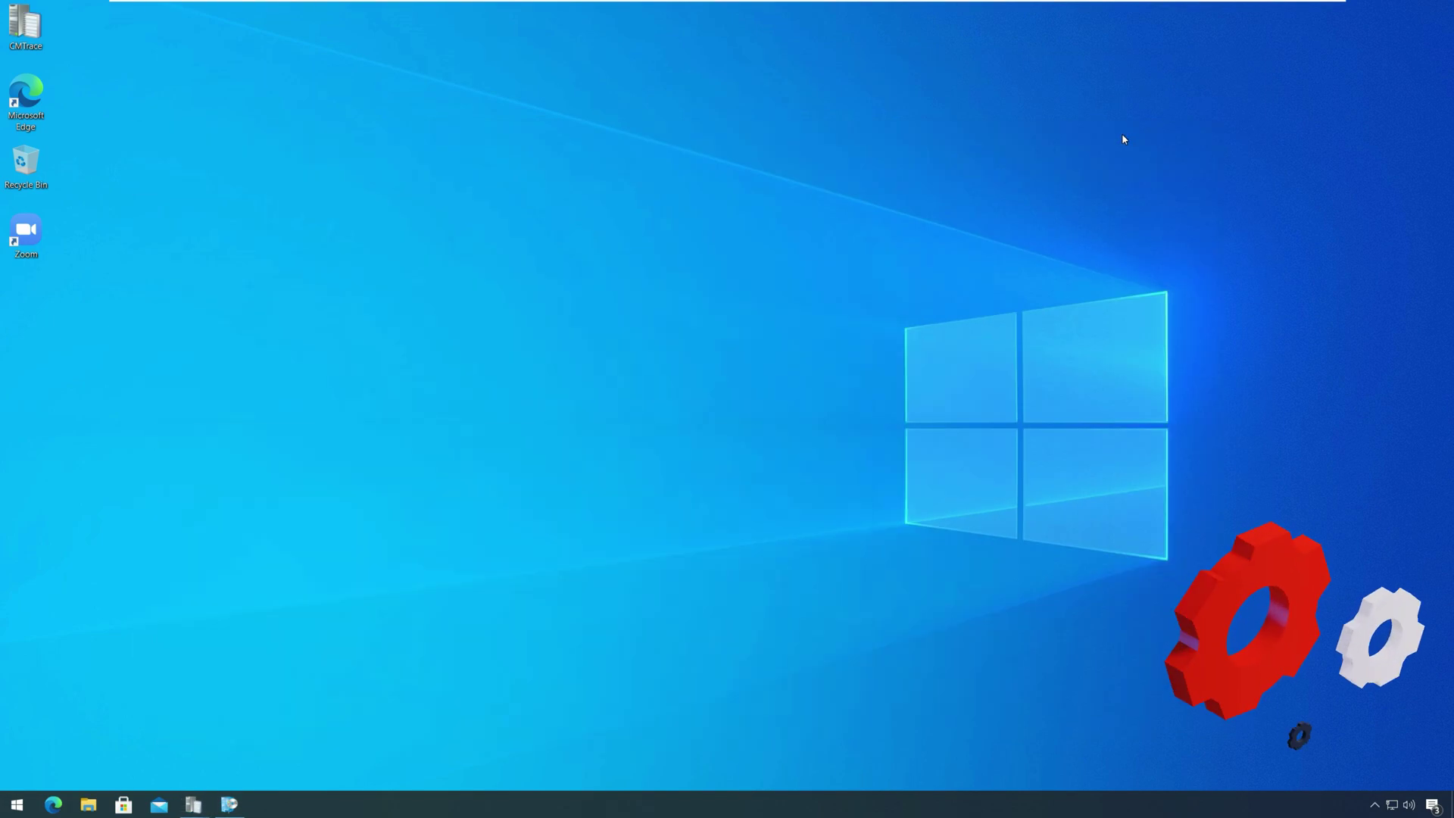